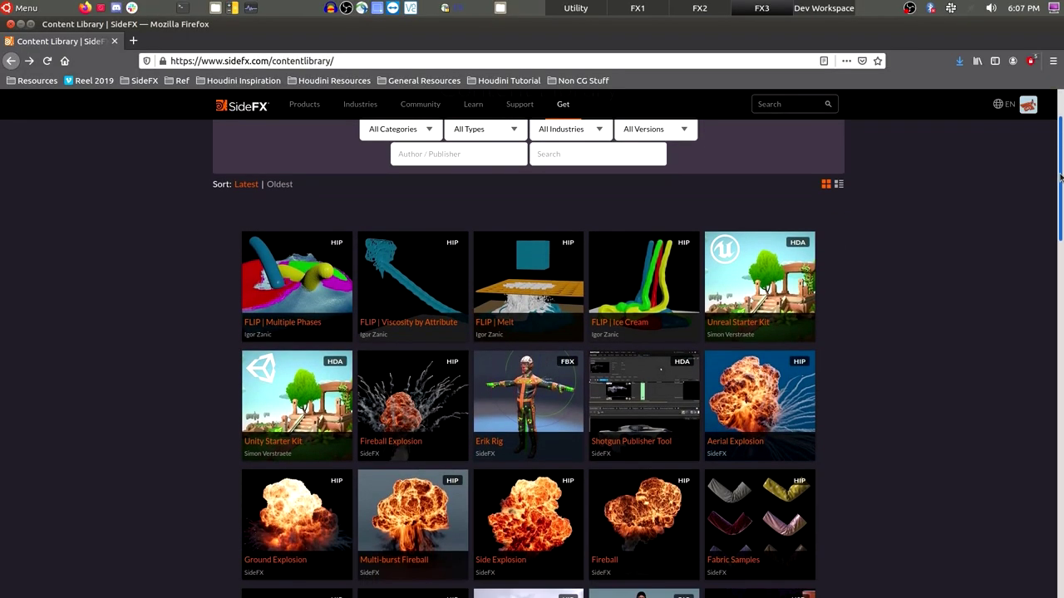
Step: Browse the project files and assets in the SideFX content library
drag(1060, 177, 1061, 266)
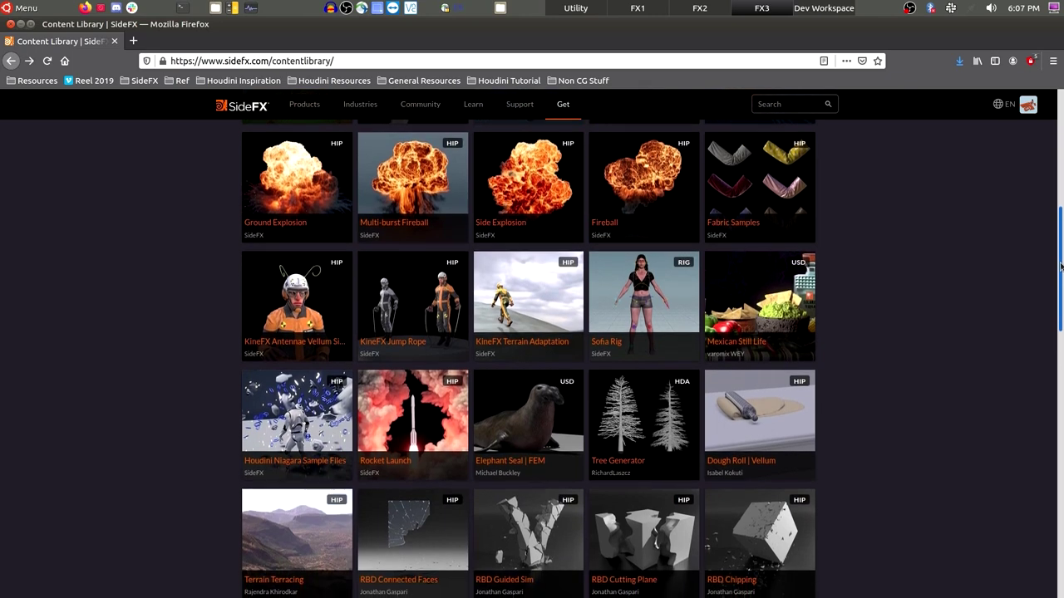
scroll(953, 399, up, 5)
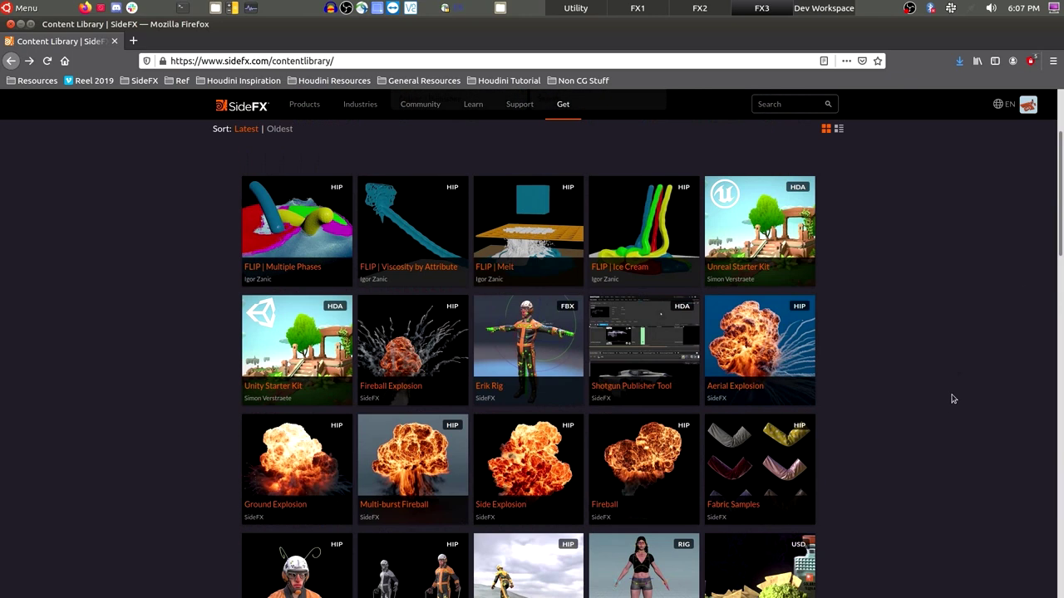
scroll(948, 405, up, 3)
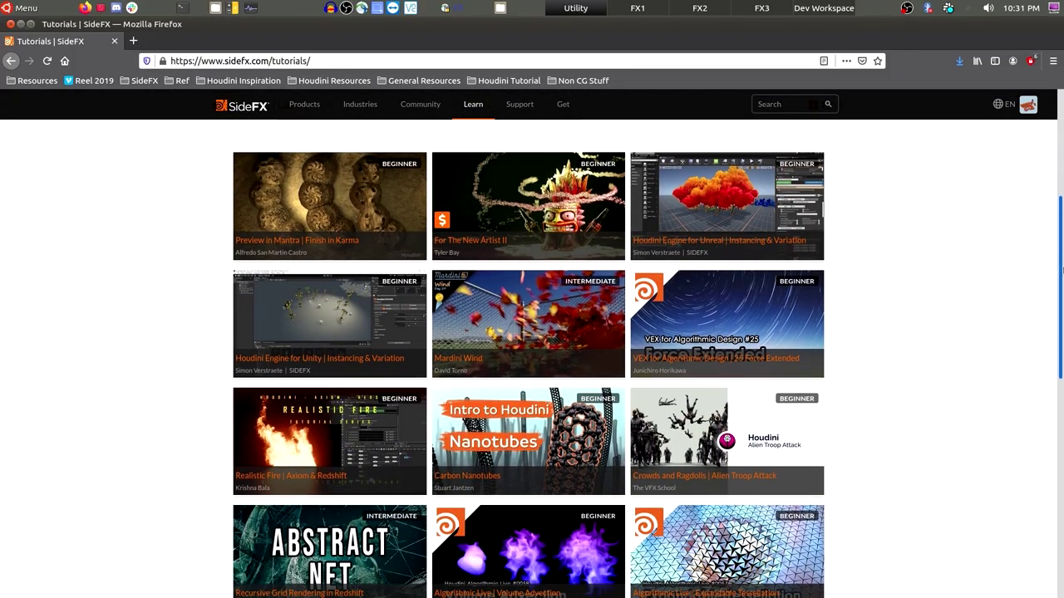
Step: Browse Houdini tutorials on SideFX, Gumroad and CGCircuit, and the HDRI collection on HDRI Haven
drag(1062, 270, 1061, 350)
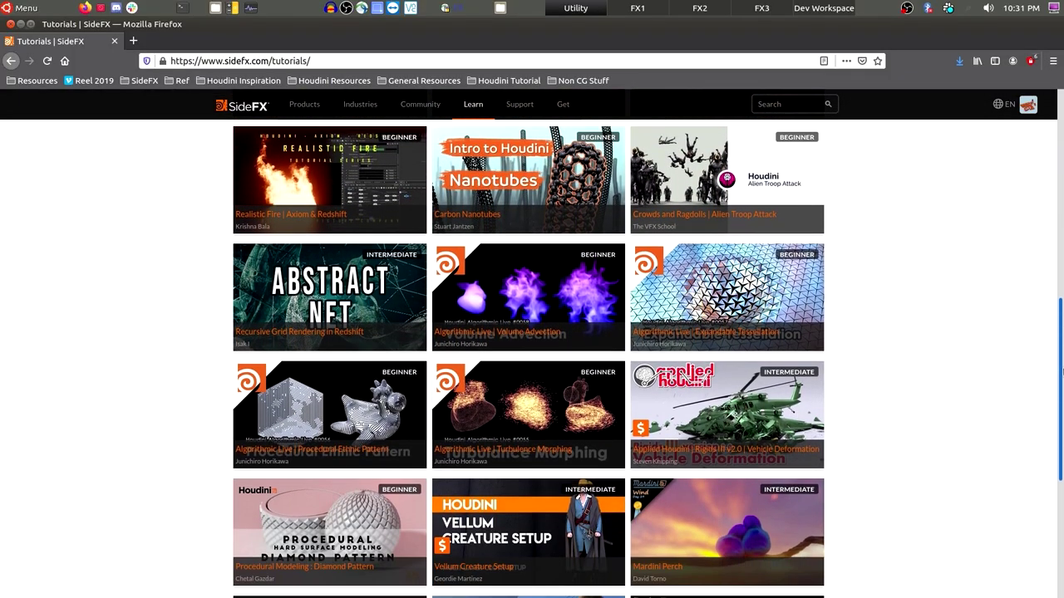
scroll(1062, 418, down, 2)
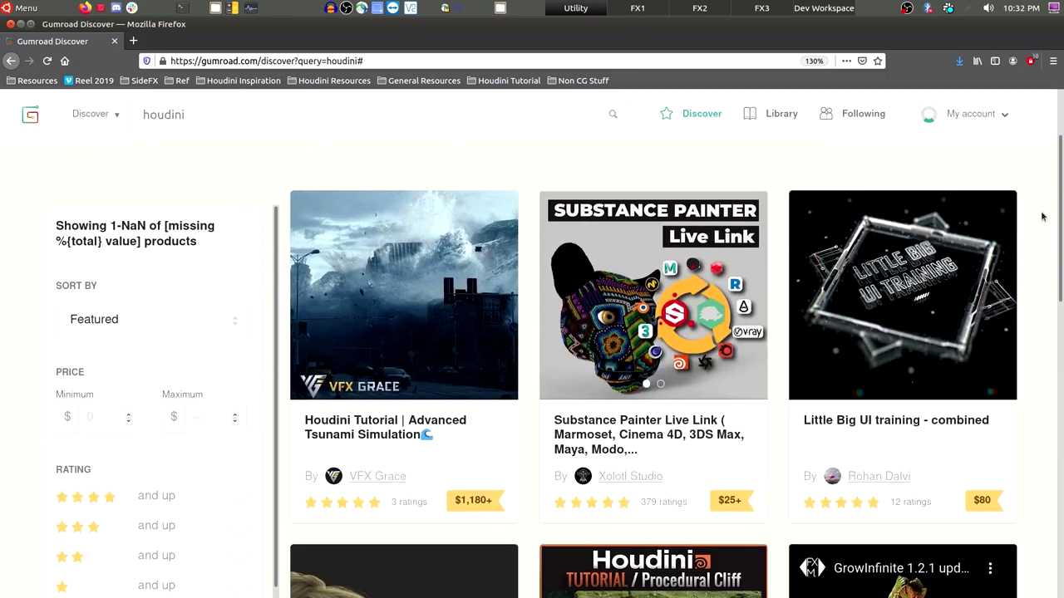
scroll(1041, 214, down, 4)
scroll(1041, 214, down, 6)
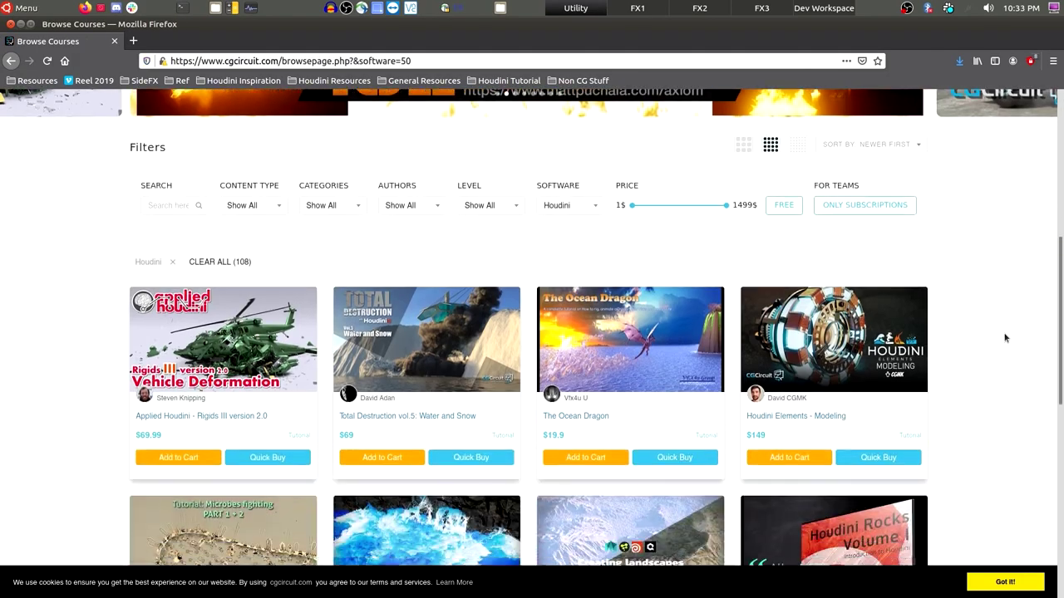
scroll(1004, 337, down, 2)
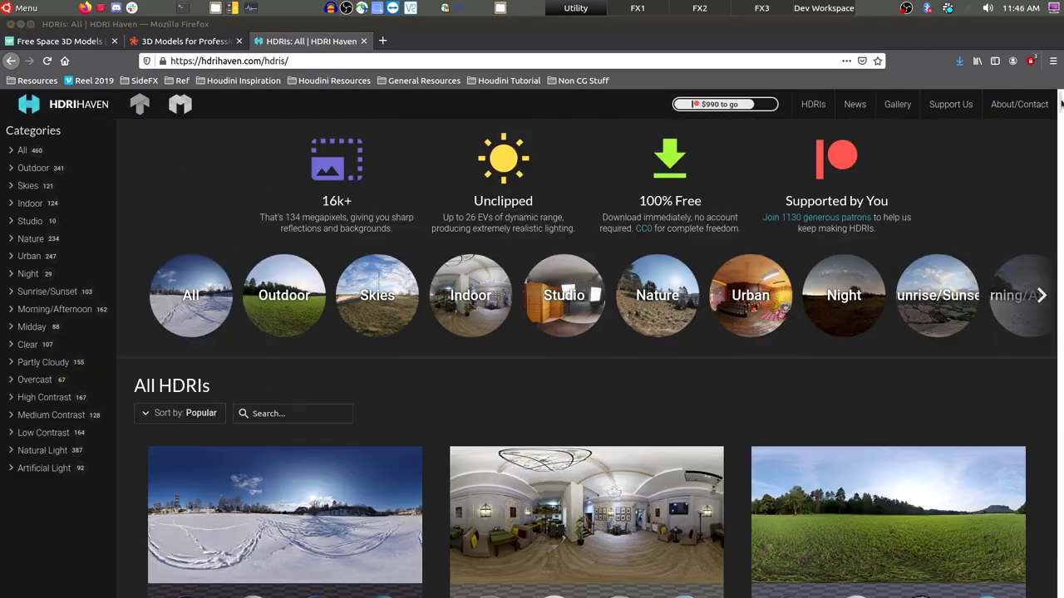
drag(1061, 105, 1061, 125)
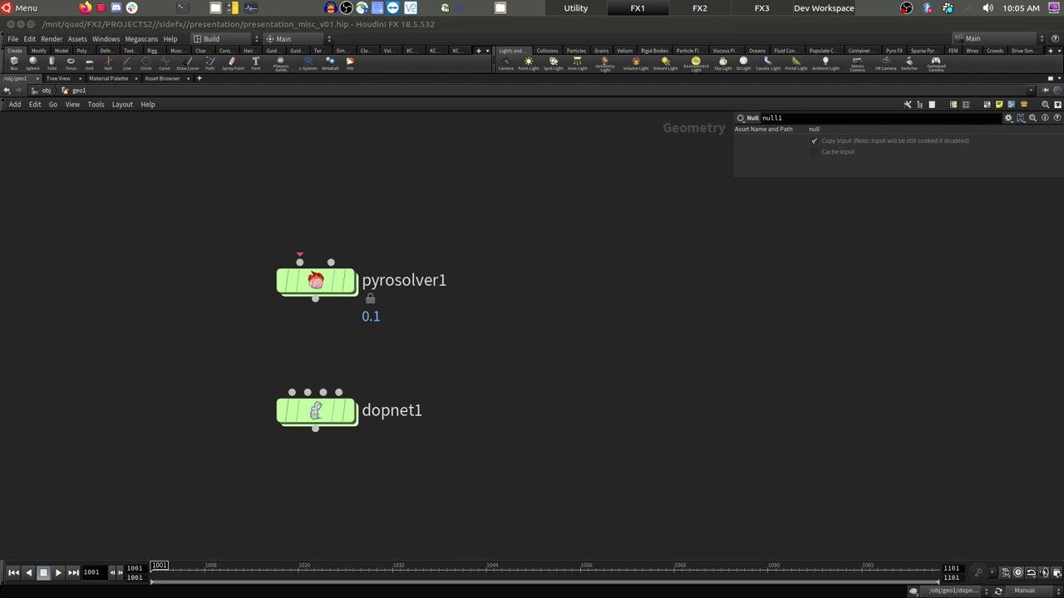
Step: Inspect the pyrosolver1 node's look settings and the sparse pyro network inside dopnet1, returning to geo1
drag(208, 200, 401, 320)
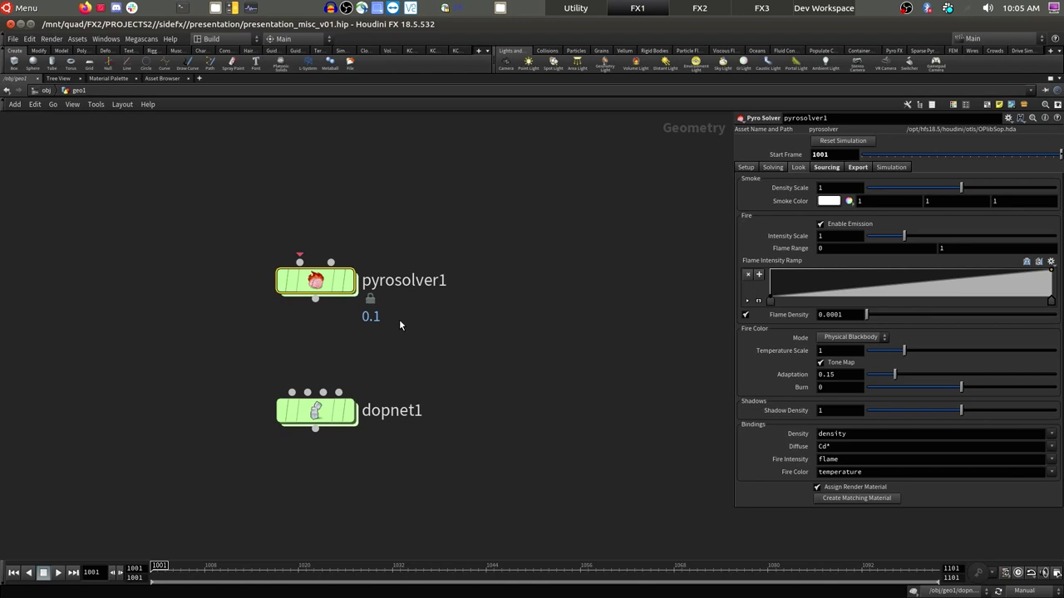
double_click(316, 411)
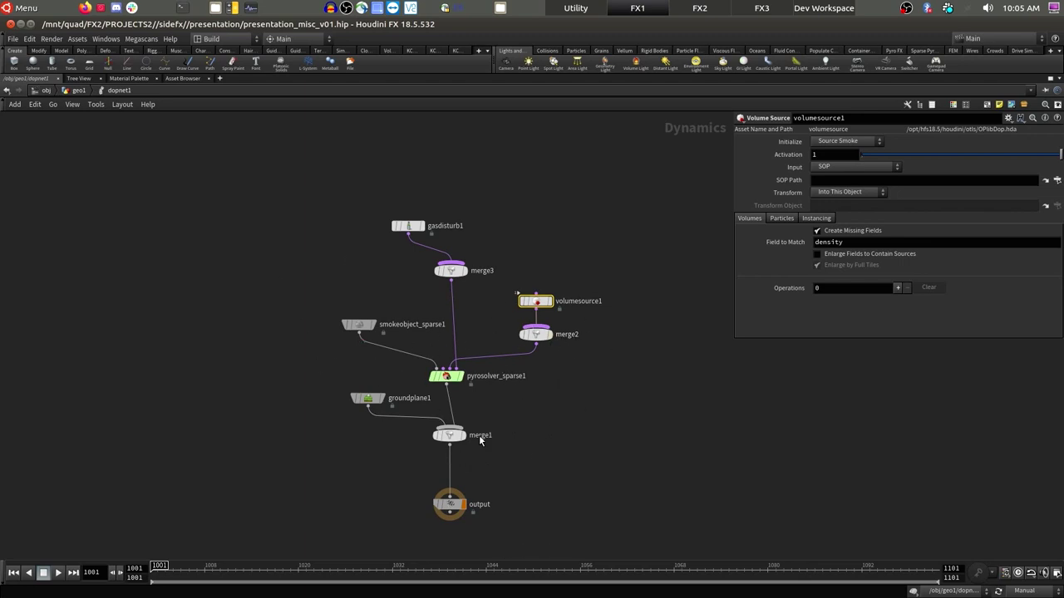
key(u)
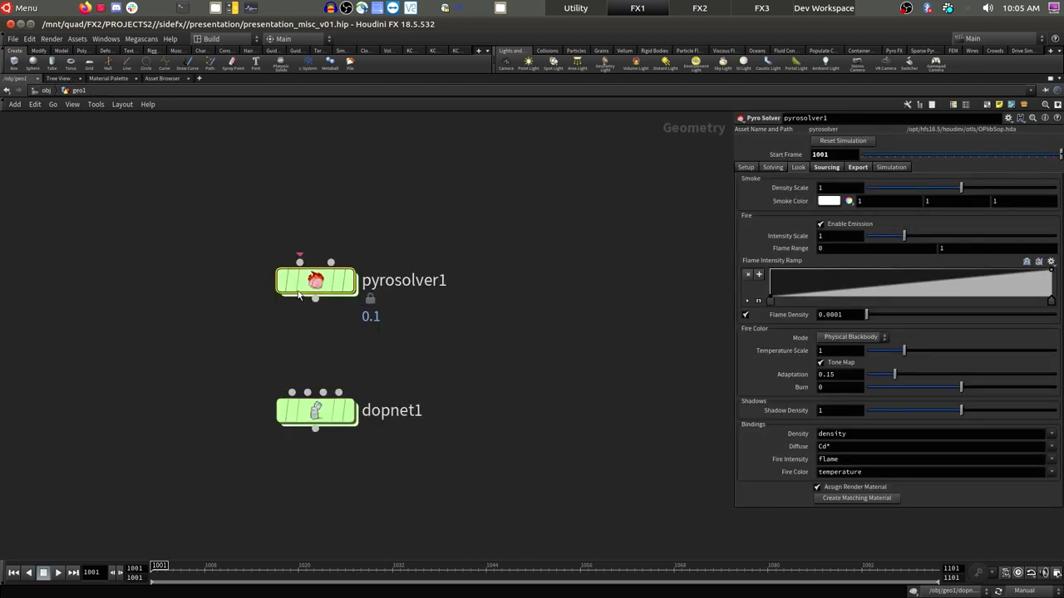
Step: Review the sourcing, export and look parameters of pyrosolver1
mouse_move(315, 286)
click(826, 168)
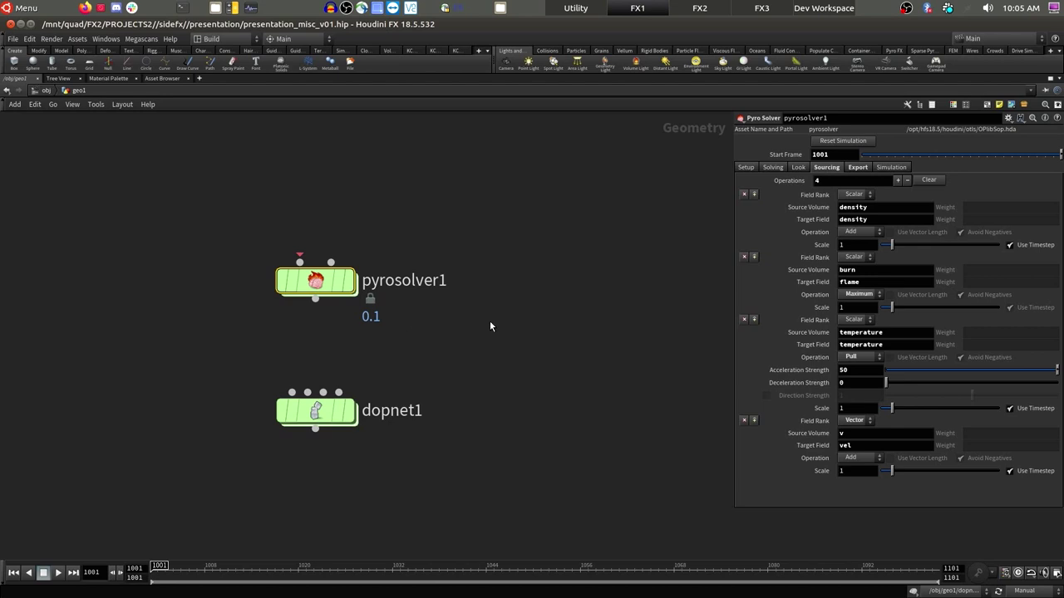
click(857, 168)
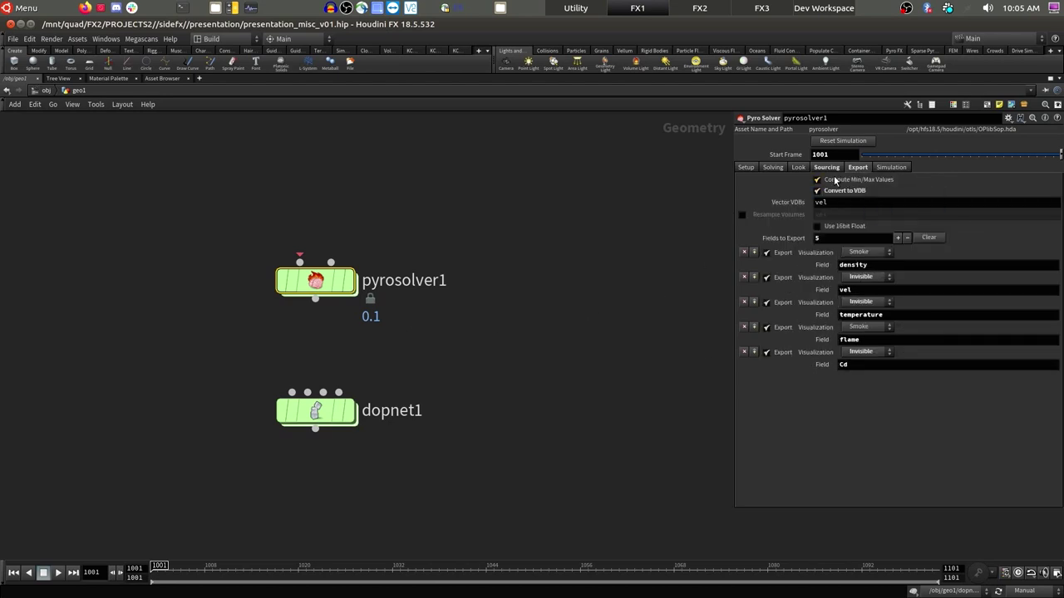
click(796, 168)
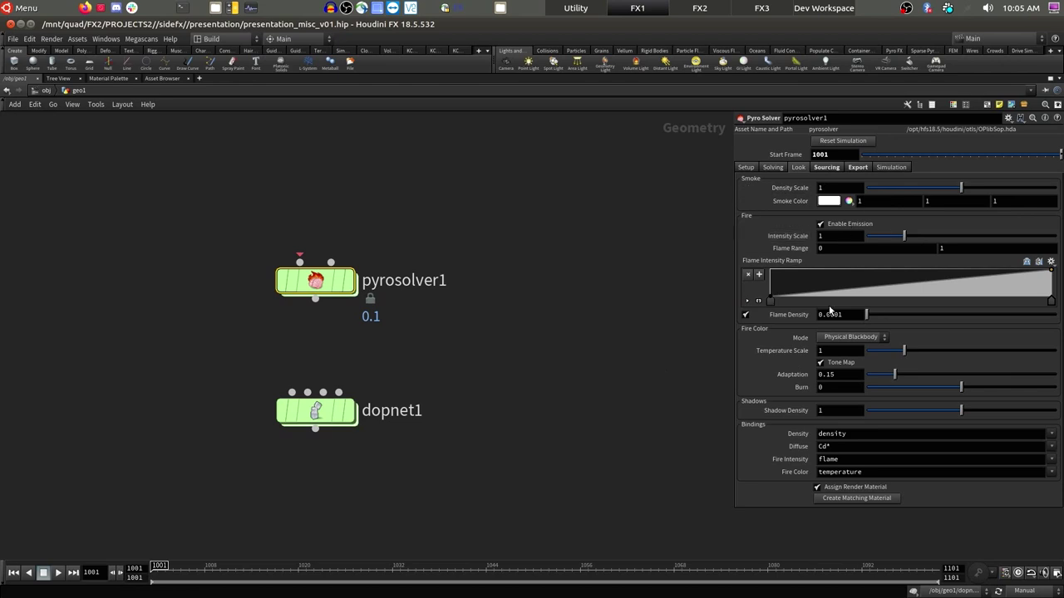
Step: Examine how dopnet1 links to dopimportfield1, dopio1 and pyrobakevolume1, and reselect pyrosolver1
scroll(493, 257, down, 5)
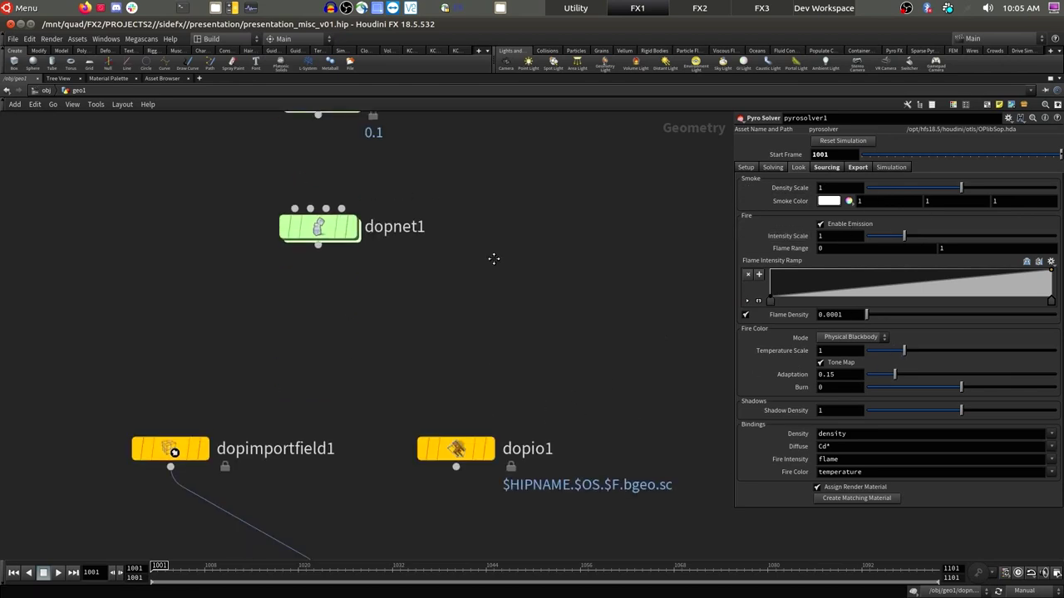
drag(215, 177, 562, 511)
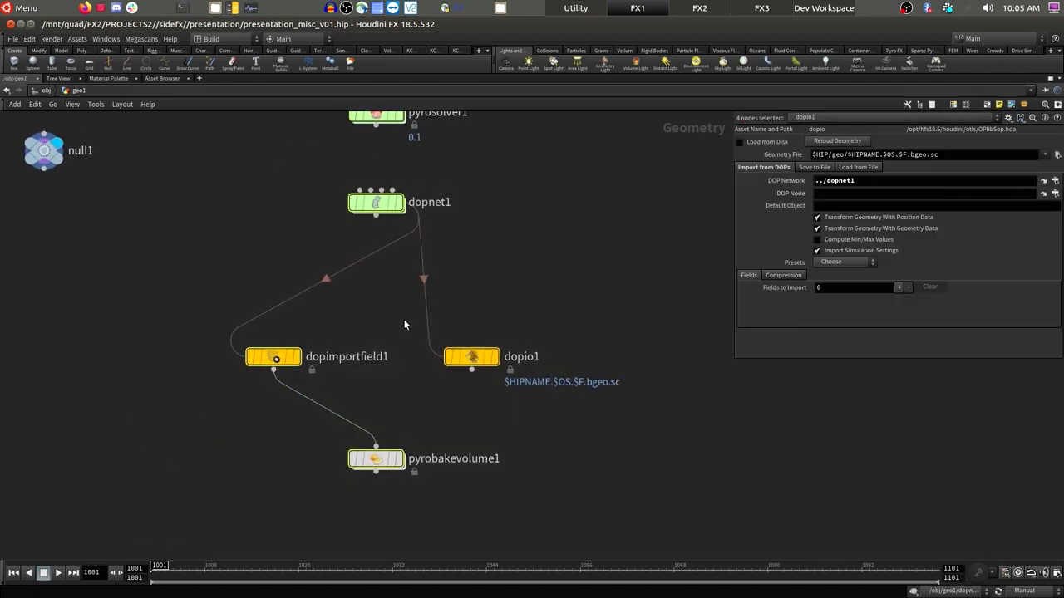
middle_drag(403, 319, 423, 463)
click(397, 258)
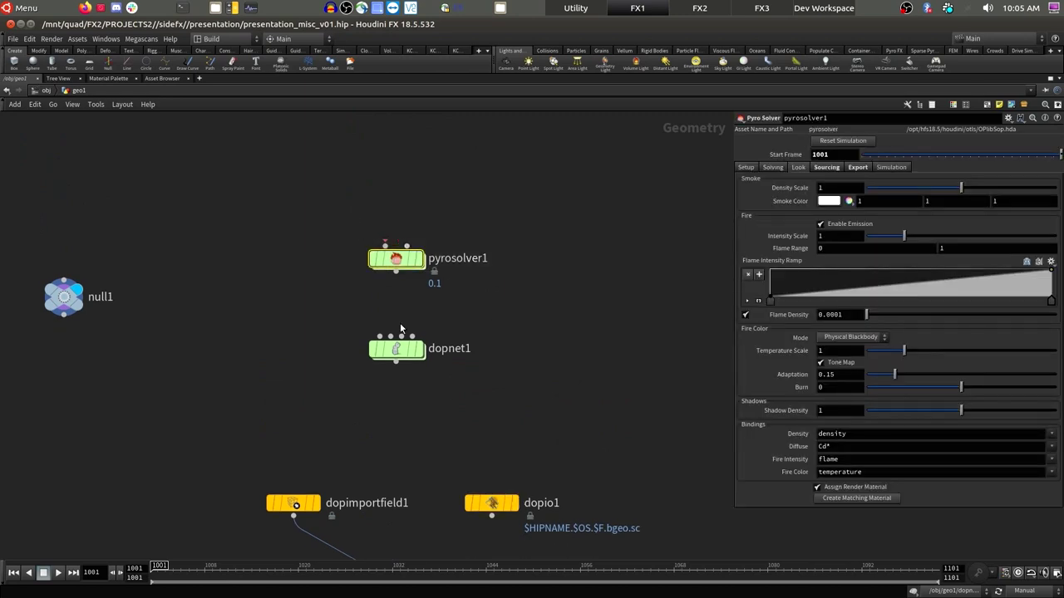
Step: Examine the gasdisturb1 and gasvortexconfinement1 forces in the FORCES network inside pyrosolver1
double_click(395, 350)
drag(290, 190, 491, 291)
drag(408, 225, 376, 194)
drag(441, 153, 342, 226)
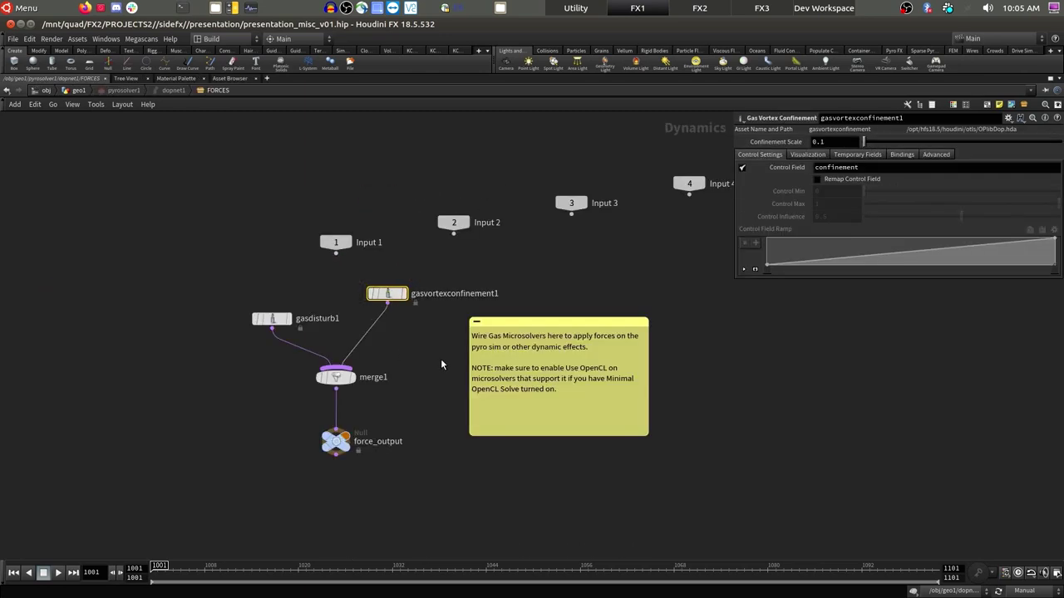
drag(426, 338, 200, 268)
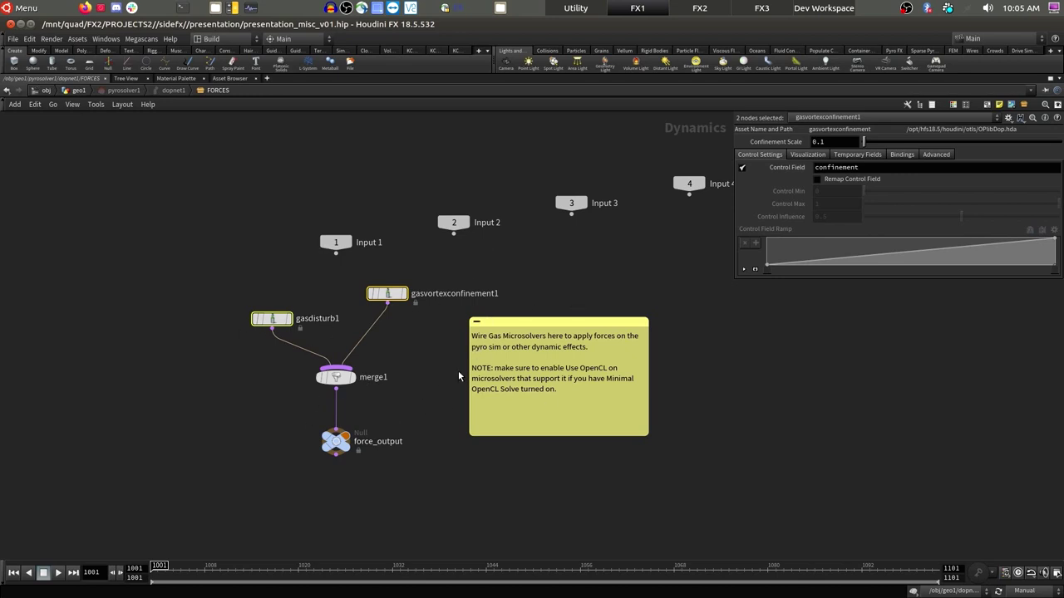
key(u)
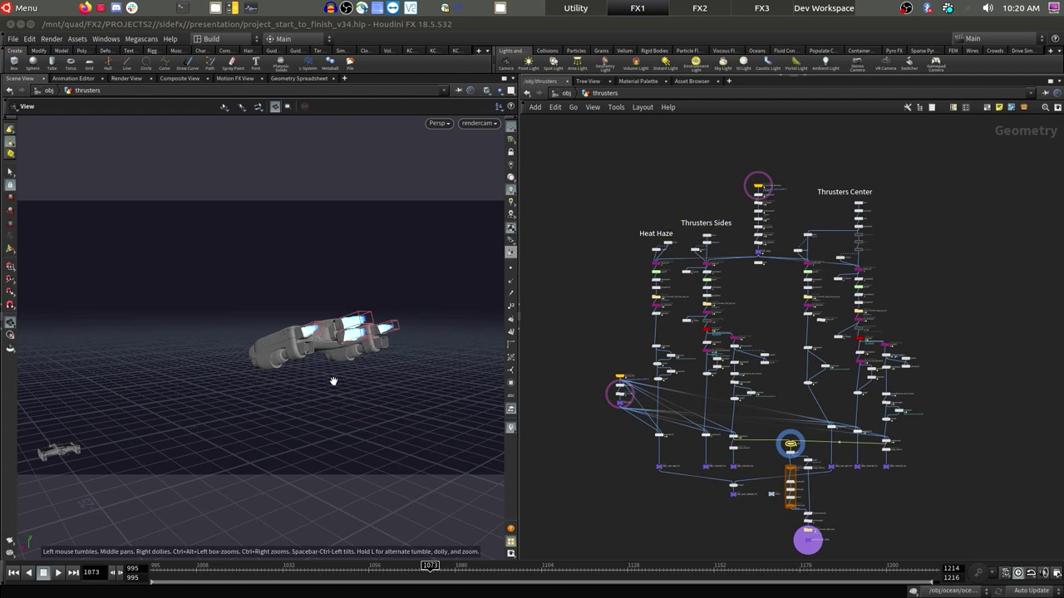
Step: Scrub the thrusters shot between frames 1051 and 1085 through the render camera
click(376, 570)
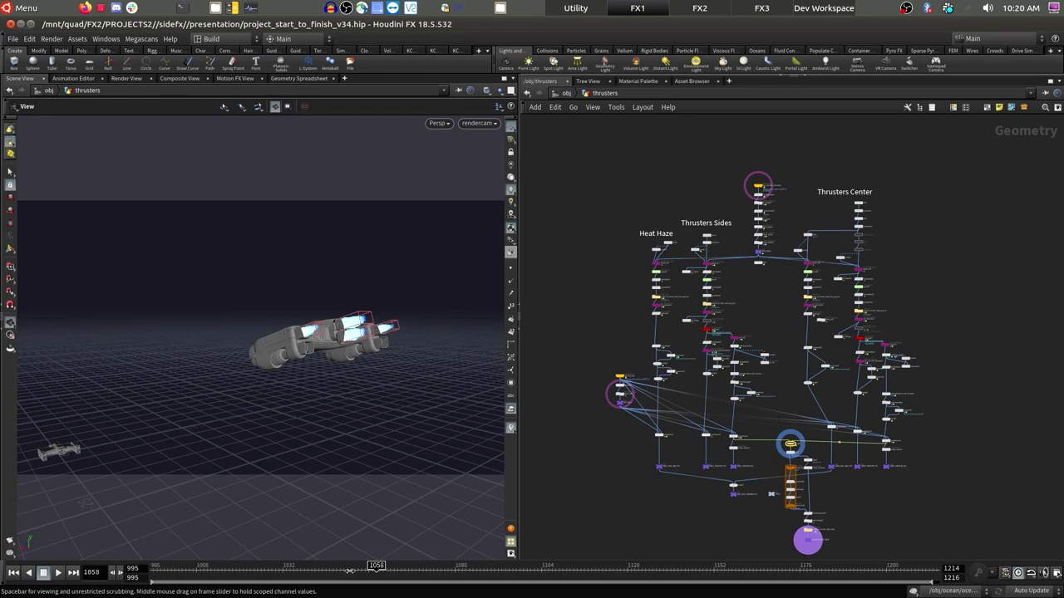
click(350, 570)
click(424, 569)
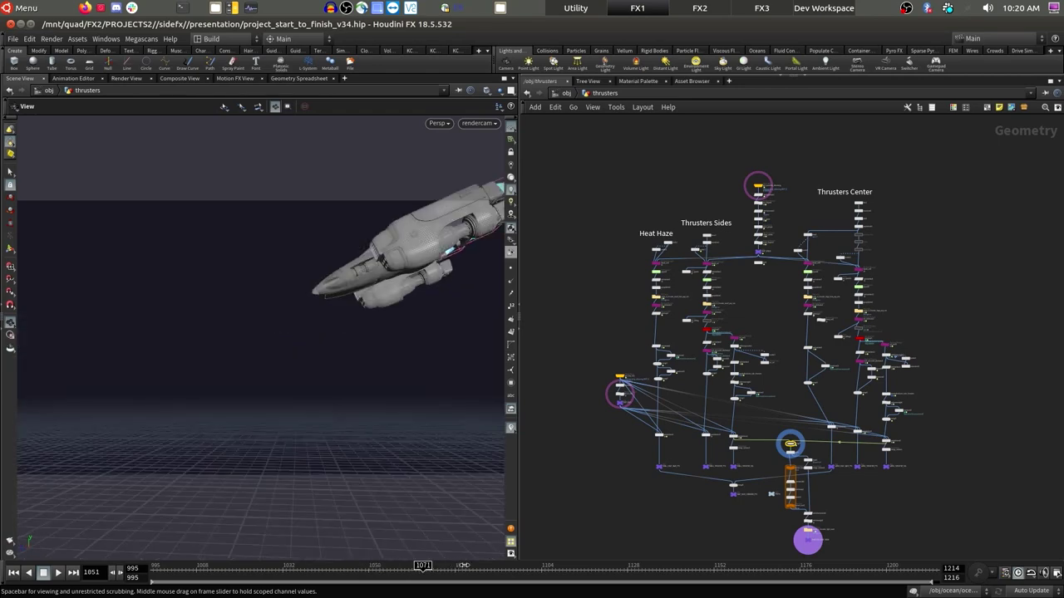
click(466, 569)
key(Right)
key(Right)
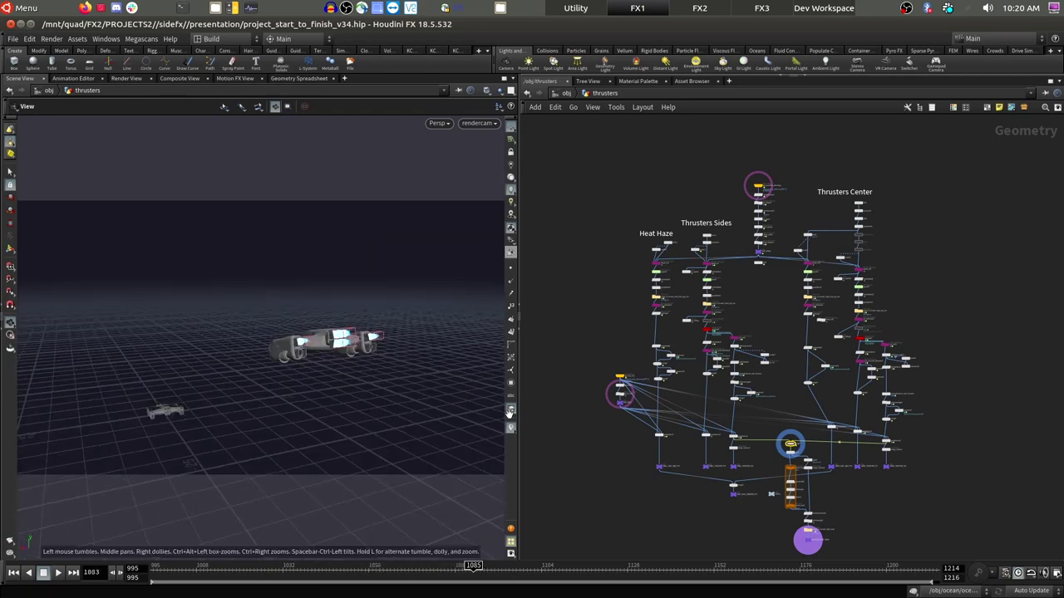
Step: Inspect the ship in its rest position outside the render camera and view the attribpromote1 node's information
scroll(744, 195, up, 3)
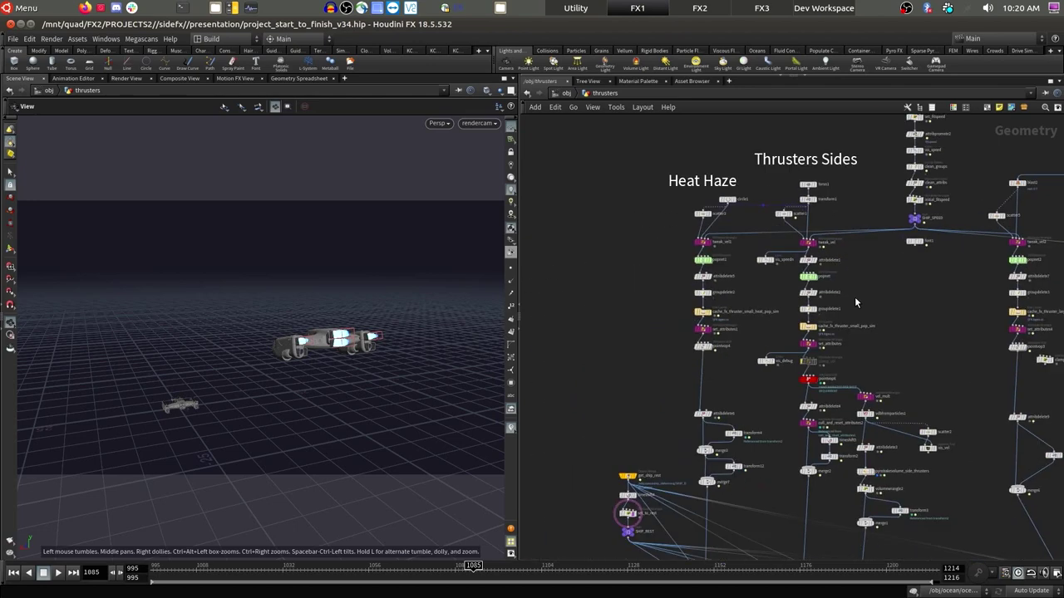
key(h)
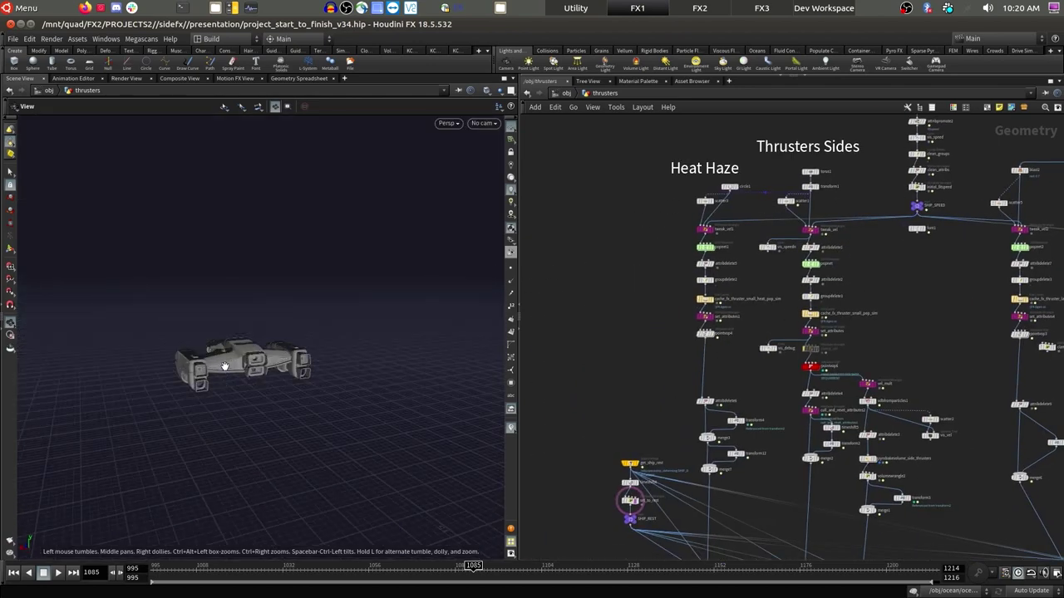
drag(225, 365, 309, 333)
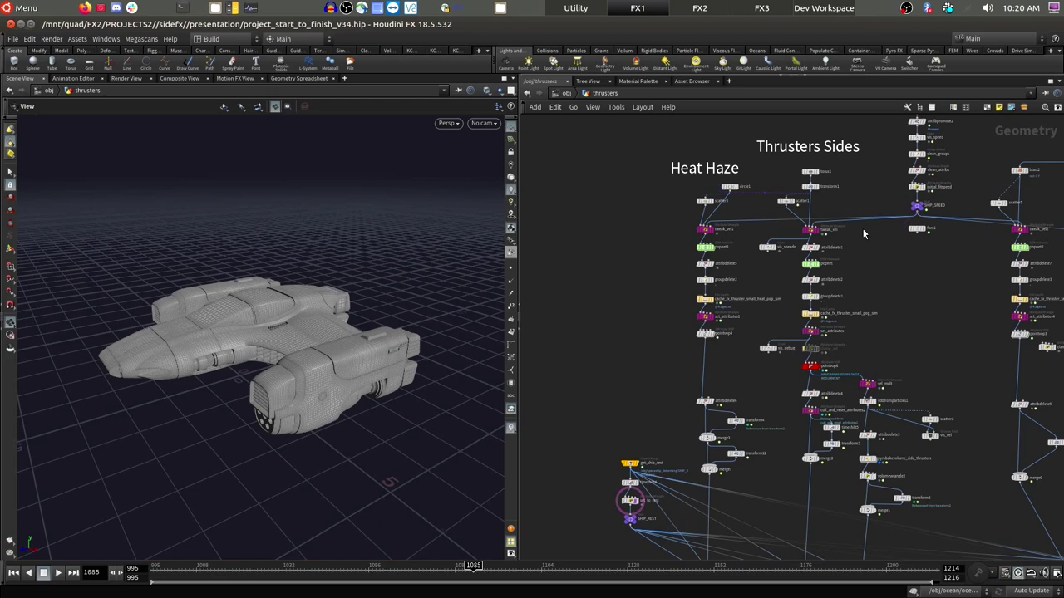
scroll(862, 228, up, 2)
middle_drag(789, 204, 786, 262)
middle_click(825, 219)
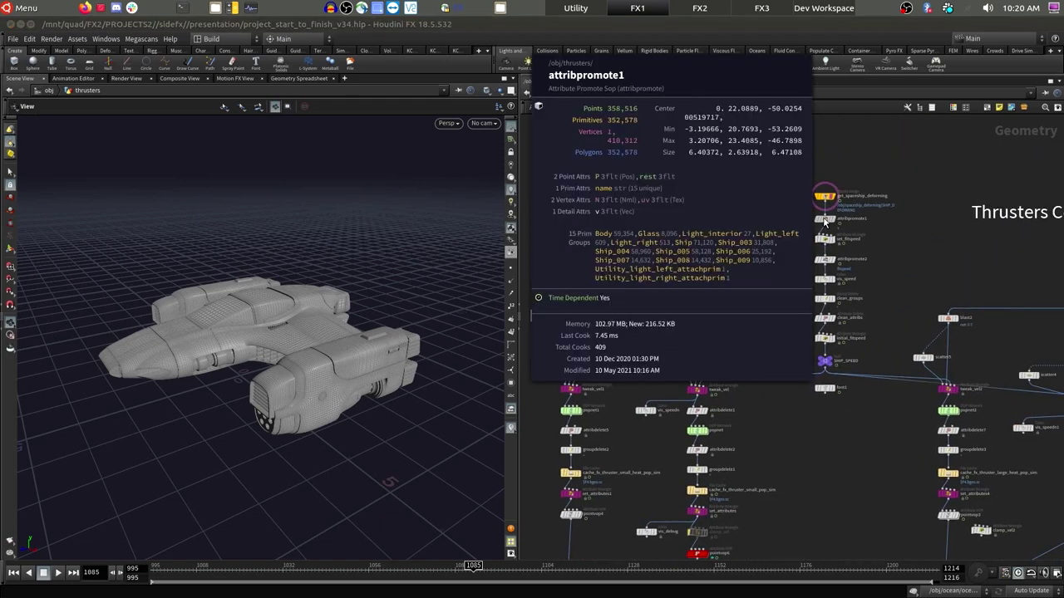
scroll(759, 411, down, 3)
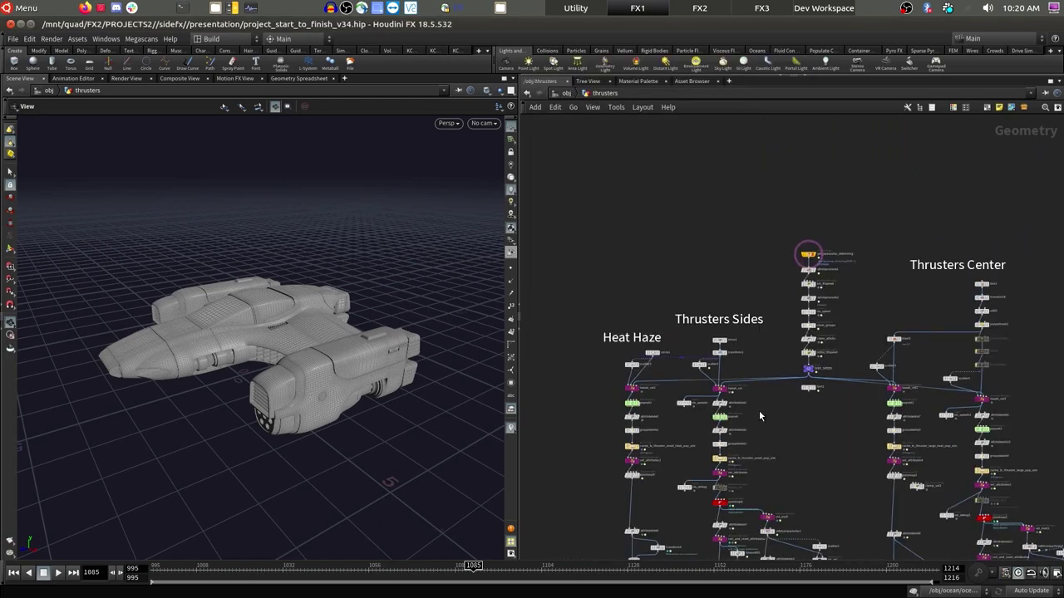
Step: Examine the VEX code of the set_to_rest wrangle above SHIP_REST
scroll(669, 444, up, 5)
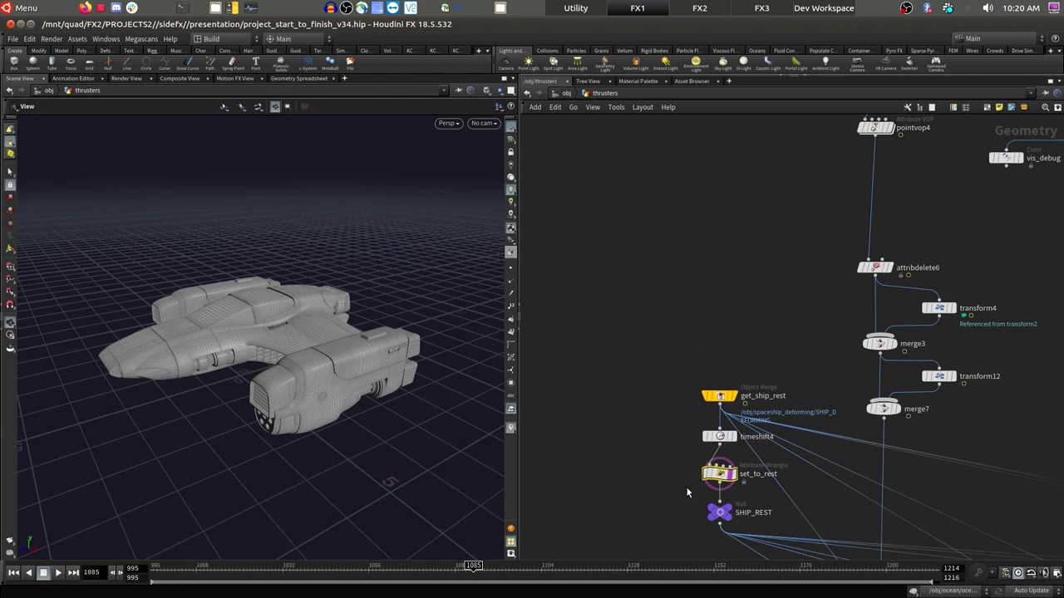
key(p)
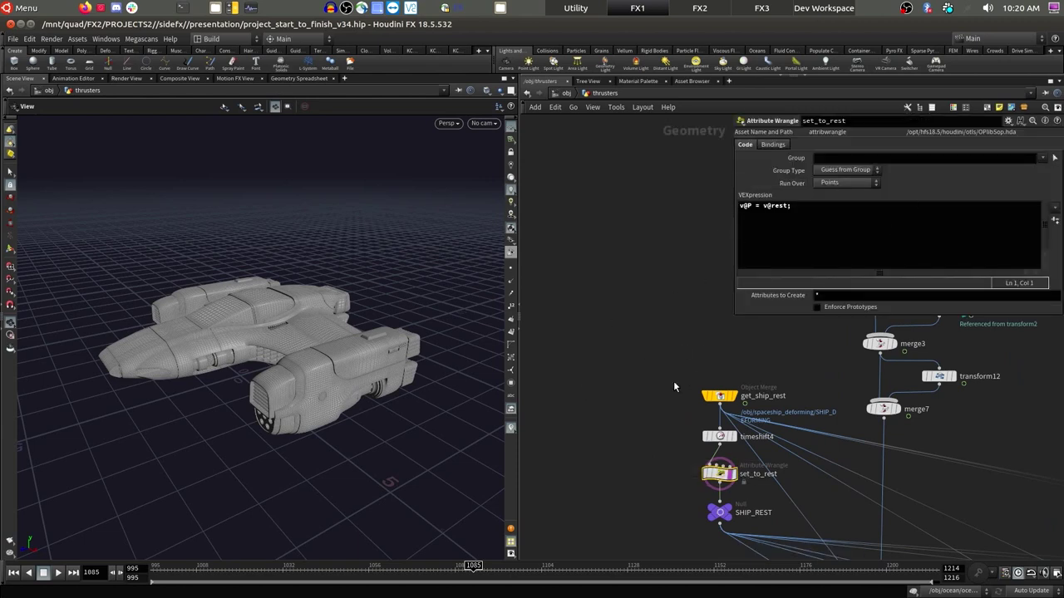
key(p)
Step: Display the side thrusters' merge1 output on the resting ship, viewed from behind the engines
scroll(758, 343, right, 5)
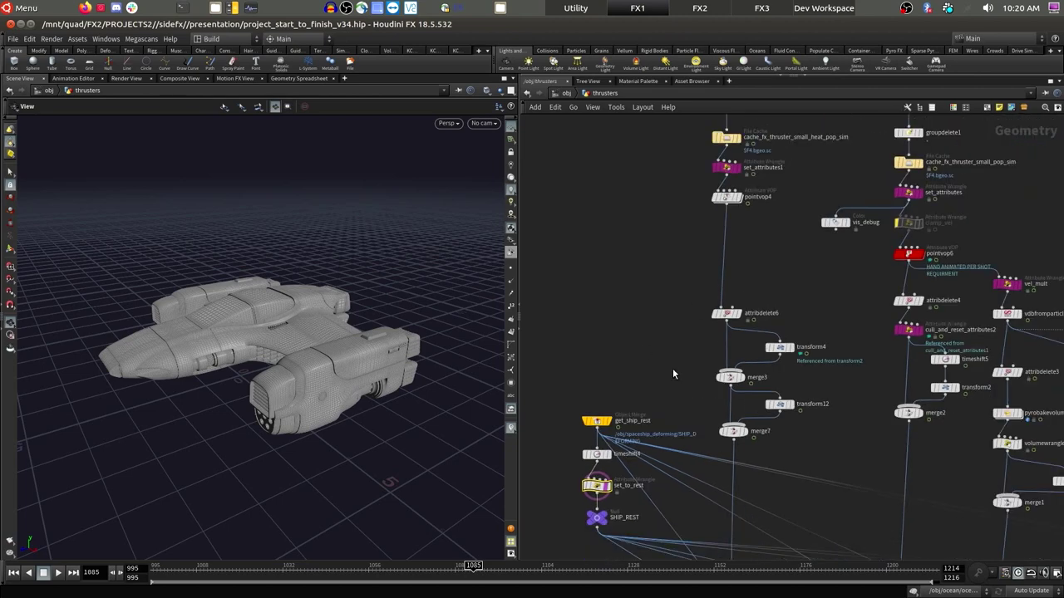
scroll(820, 344, right, 5)
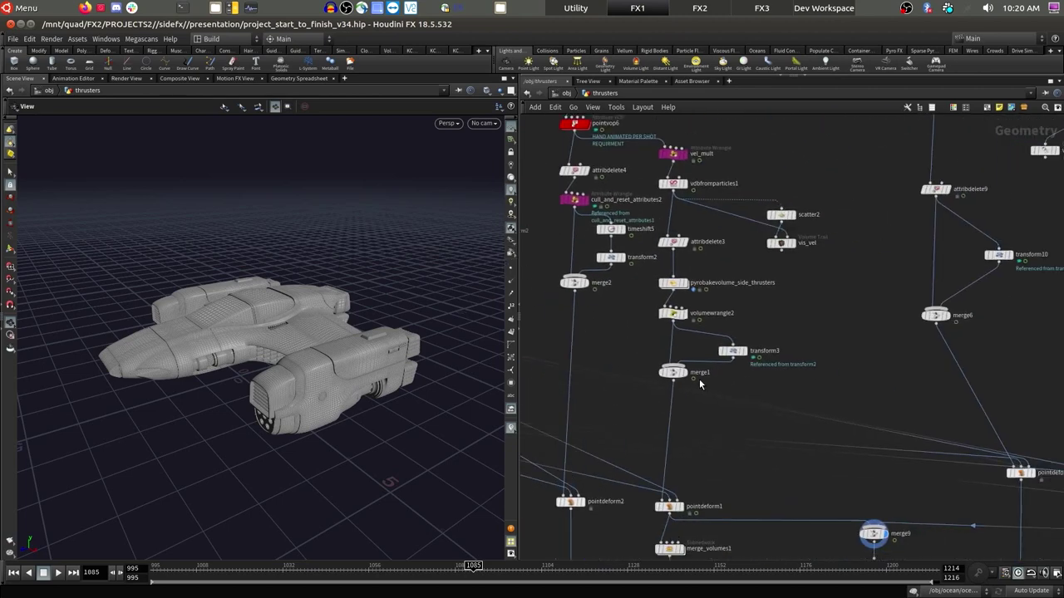
scroll(837, 496, up, 3)
scroll(788, 374, left, 5)
click(684, 360)
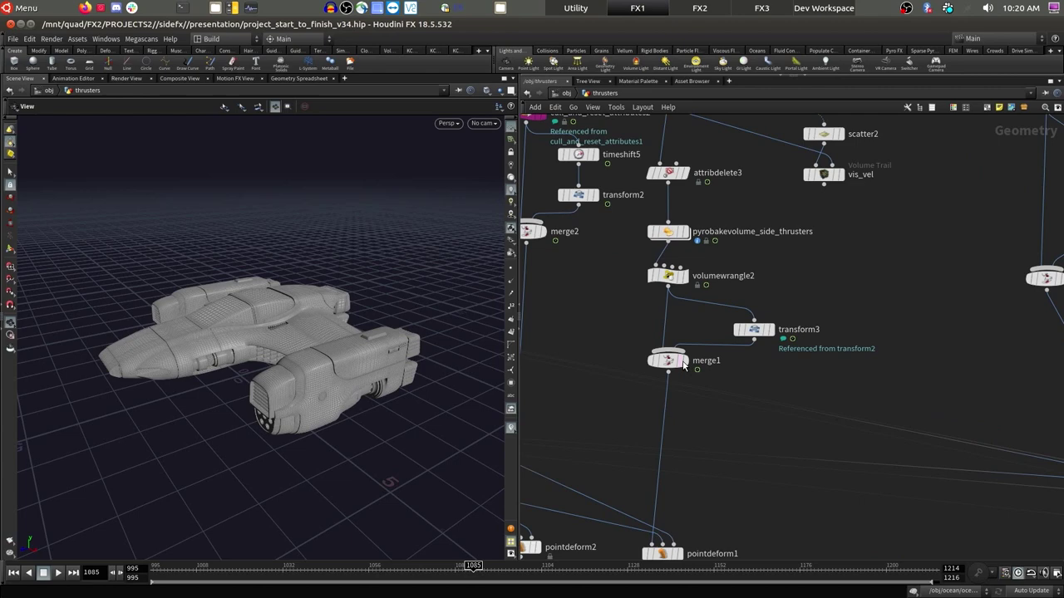
mouse_move(415, 291)
mouse_down()
mouse_move(316, 291)
mouse_move(357, 286)
mouse_move(328, 289)
mouse_up()
Step: Scrub from about frame 1012 to 1081 to review the side thruster flames, and survey the point deform nodes
click(207, 566)
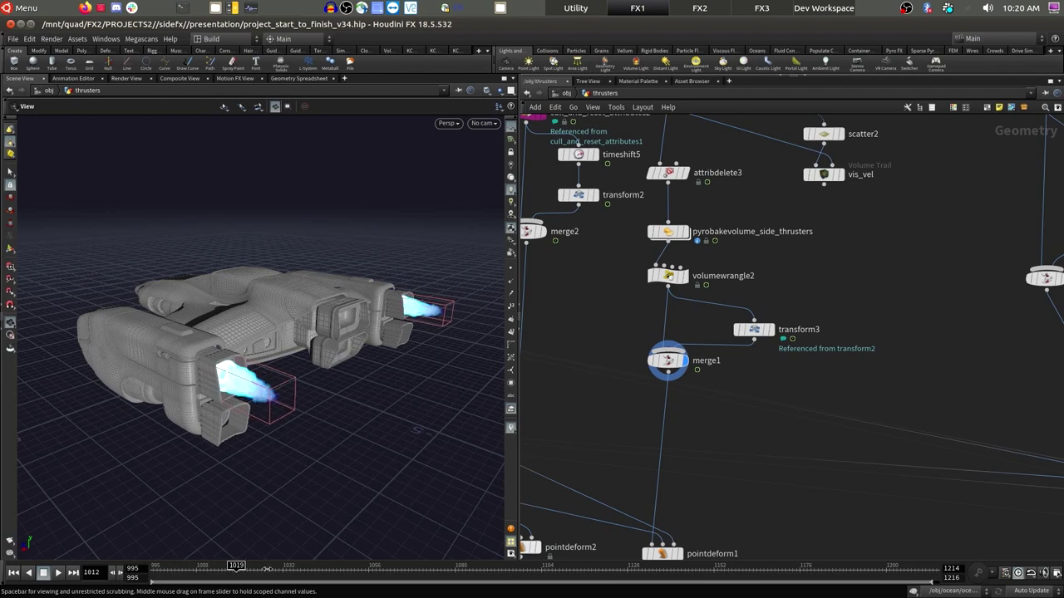
drag(279, 566, 471, 569)
scroll(686, 437, down, 5)
scroll(687, 437, up, 6)
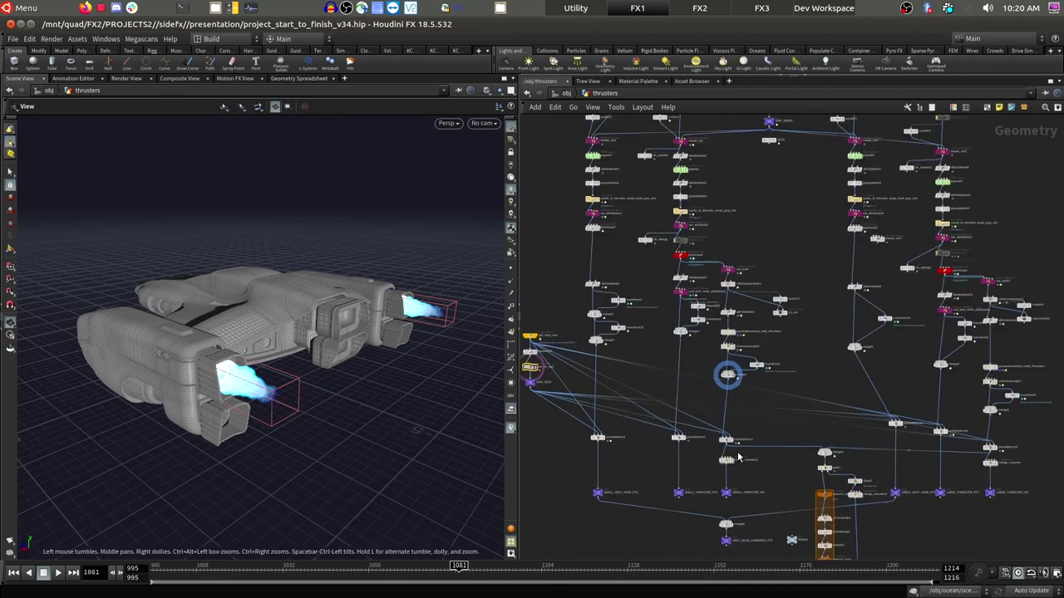
Step: Display the pointdeform1 output to inspect the side thruster flames deformed onto the animated ship
click(731, 425)
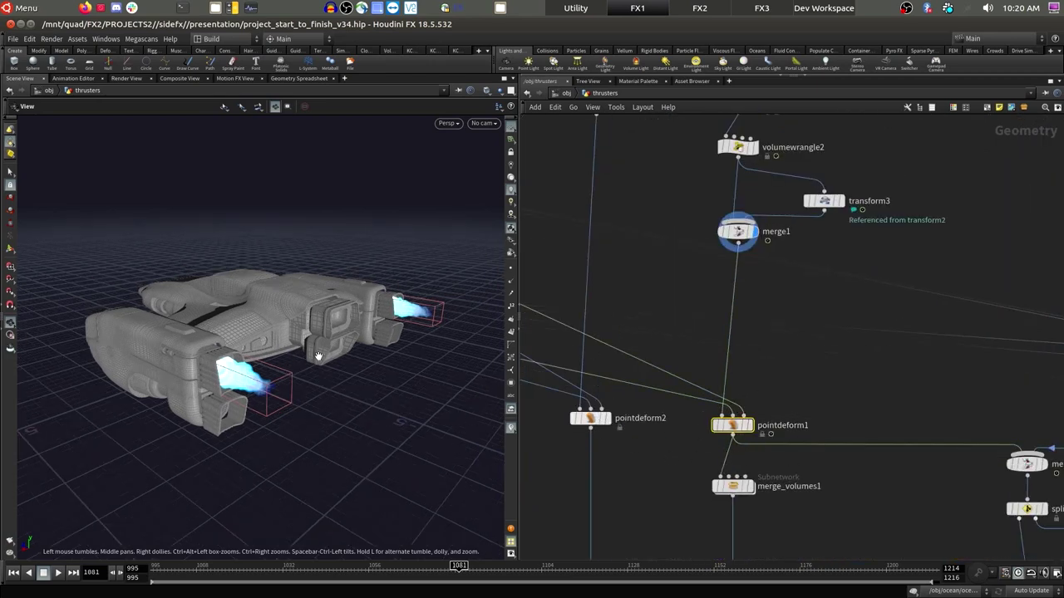
scroll(253, 364, down, 5)
drag(382, 344, 308, 338)
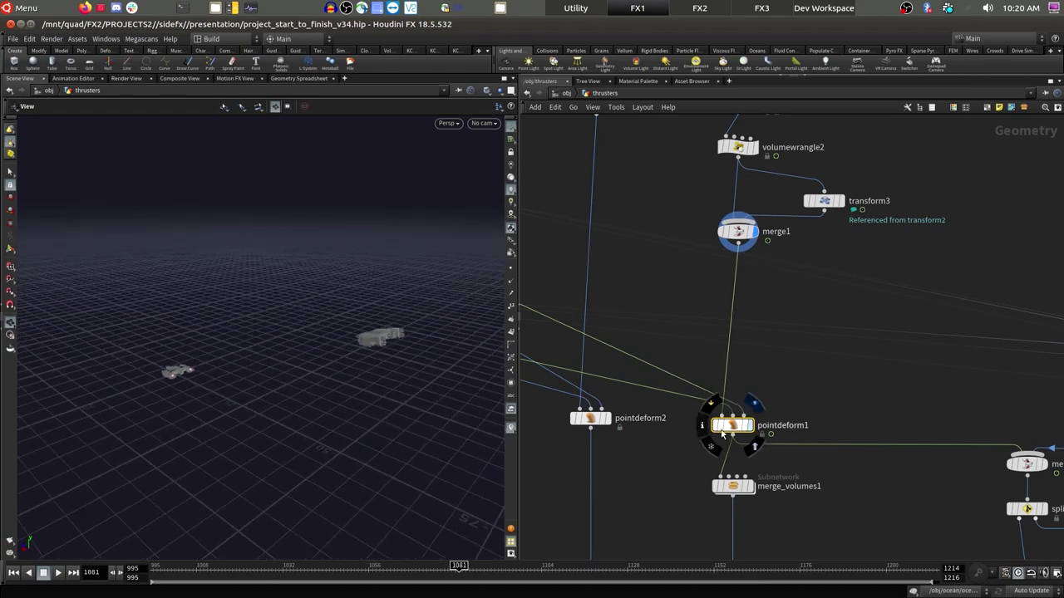
click(750, 397)
scroll(403, 347, up, 5)
scroll(871, 472, down, 5)
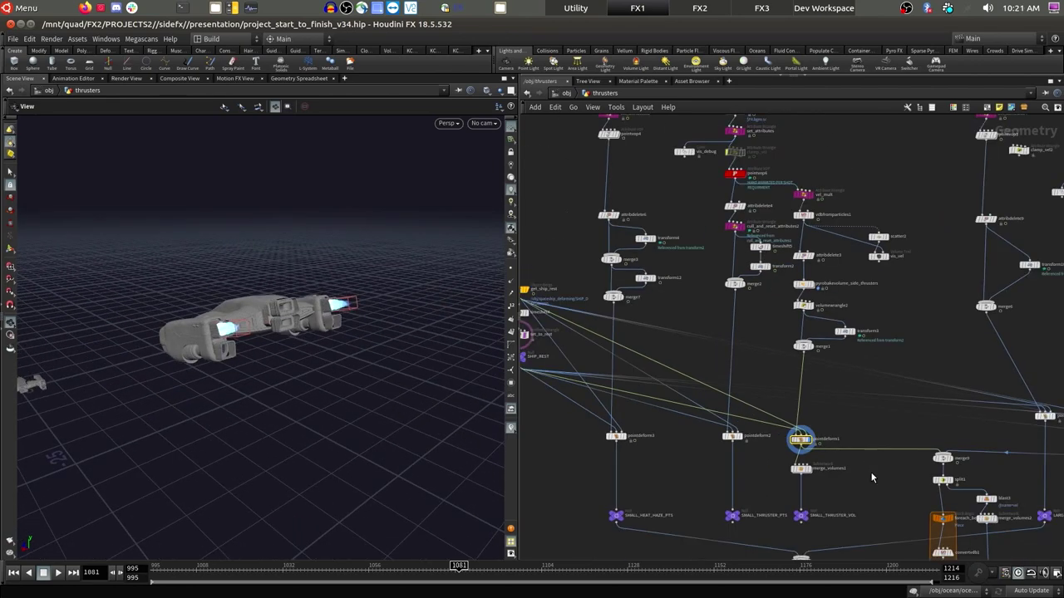
Step: Display the merge9 output through rendercam and scrub between about frames 1041 and 1081 to review all thrusters
scroll(637, 308, up, 6)
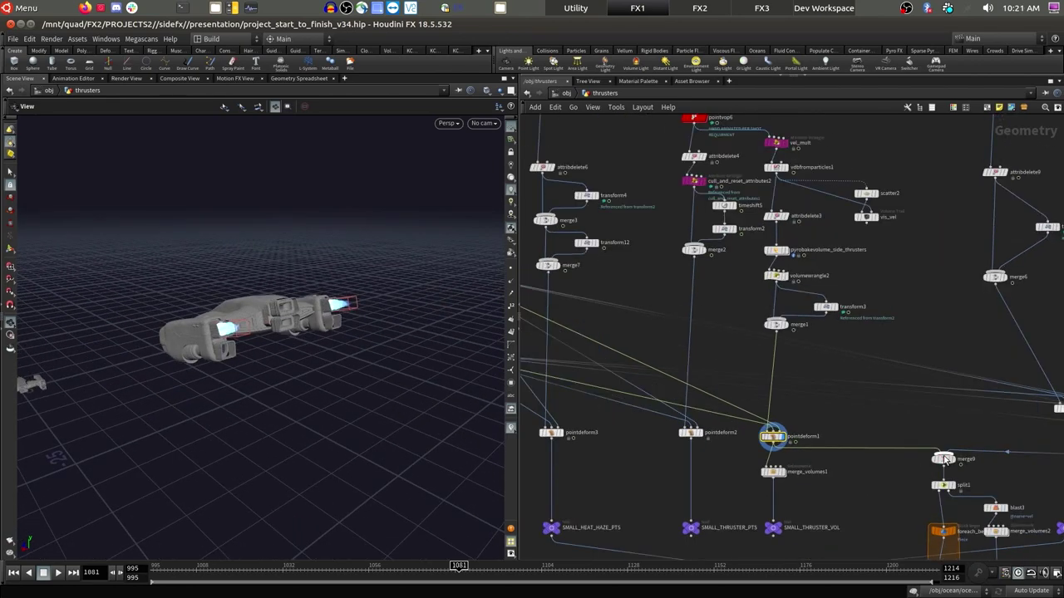
click(483, 123)
click(501, 175)
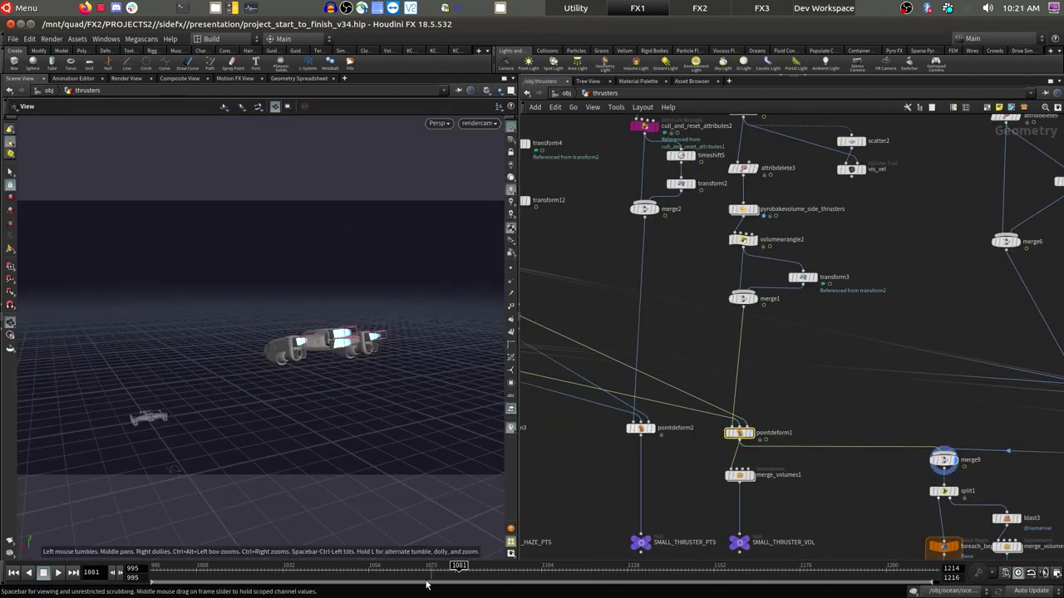
click(319, 566)
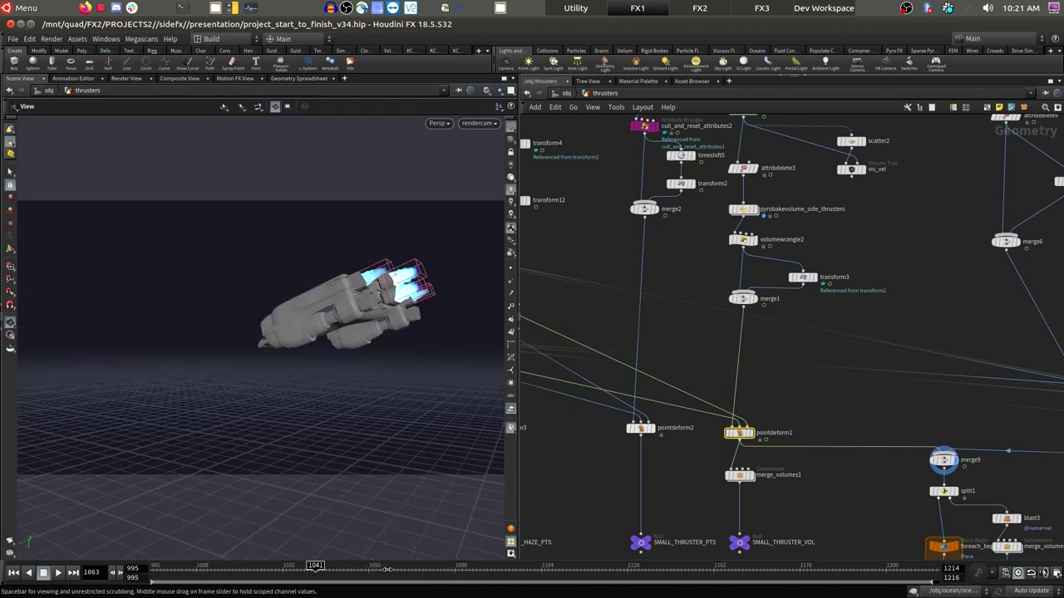
click(318, 566)
click(427, 565)
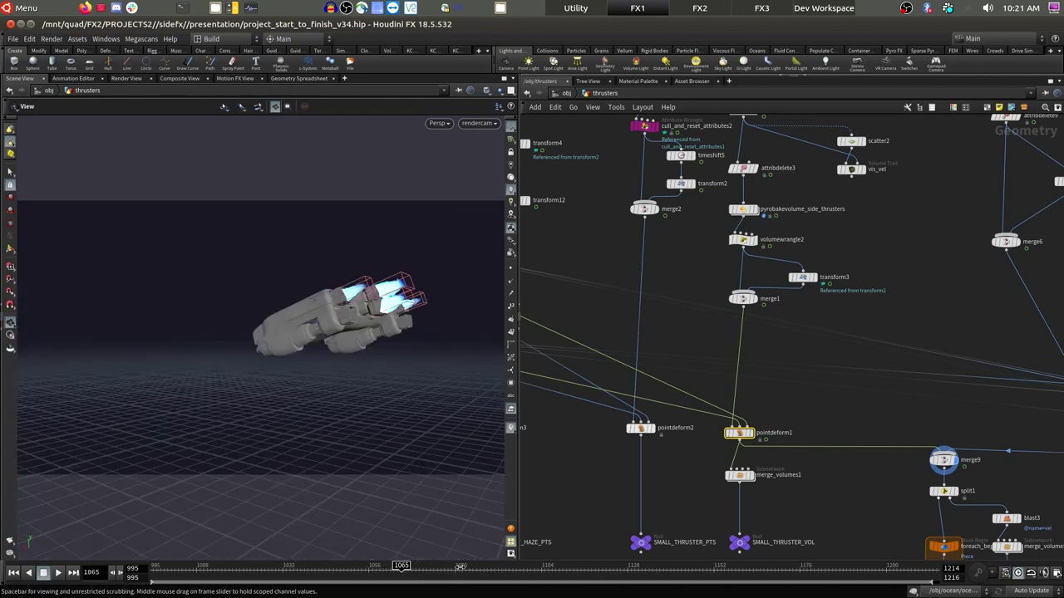
click(459, 566)
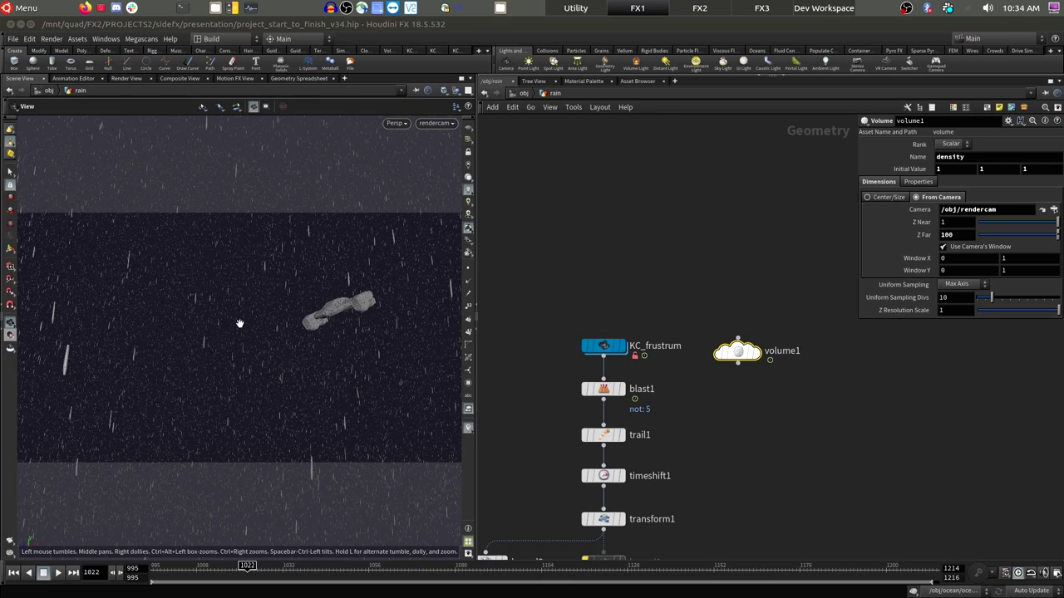
Step: Display the camera-based volume1 node in the rain network and frame it from outside the render camera
mouse_move(248, 274)
mouse_down()
mouse_move(287, 297)
mouse_move(247, 368)
mouse_move(308, 255)
mouse_up()
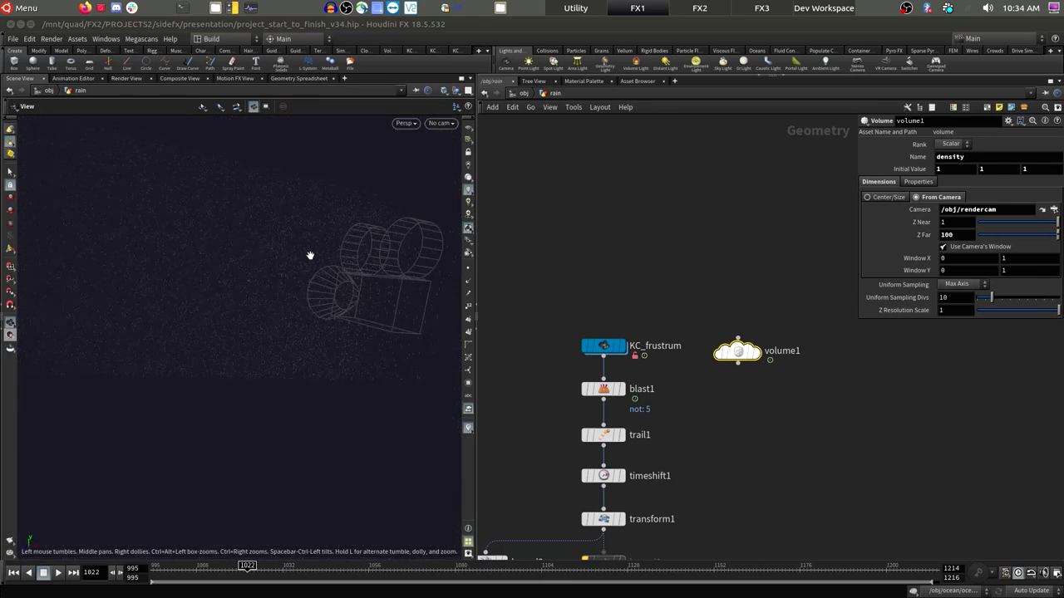
click(762, 358)
mouse_move(221, 227)
mouse_down()
mouse_move(221, 302)
mouse_move(235, 237)
mouse_up()
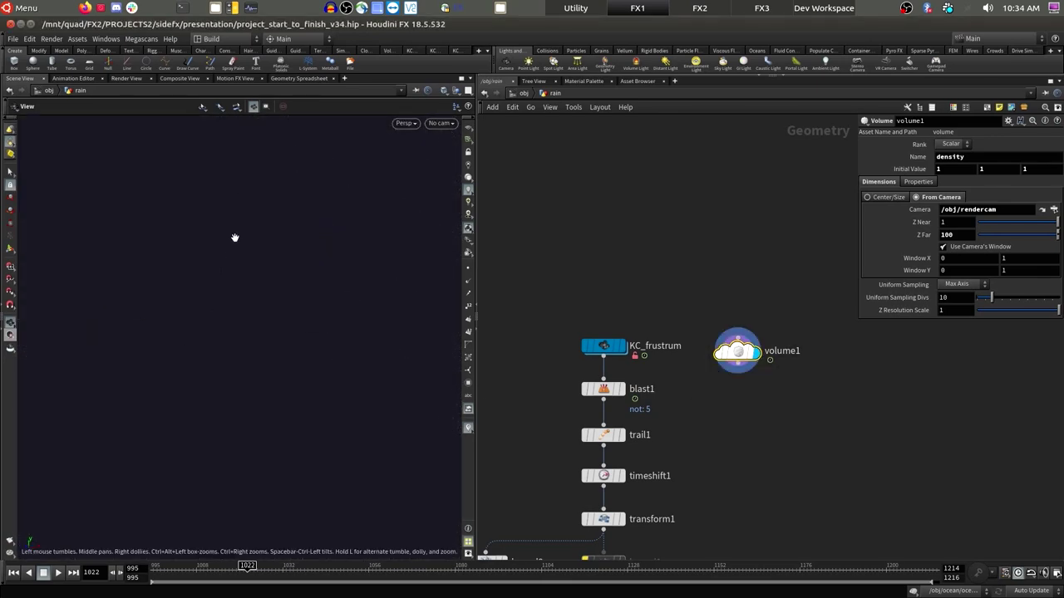
key(f)
drag(307, 317, 282, 275)
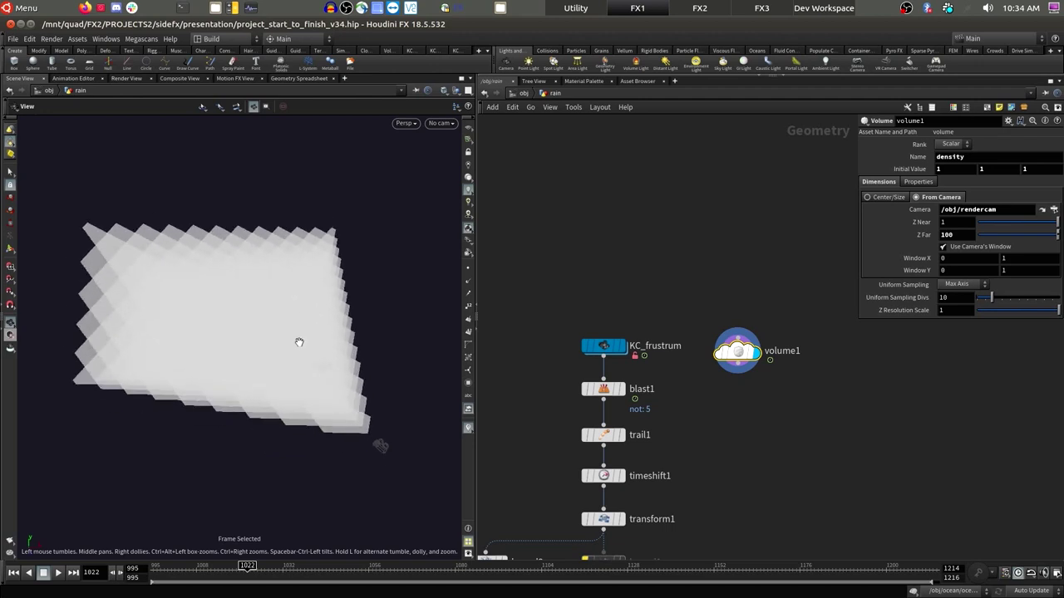
middle_drag(300, 340, 294, 310)
scroll(294, 309, up, 2)
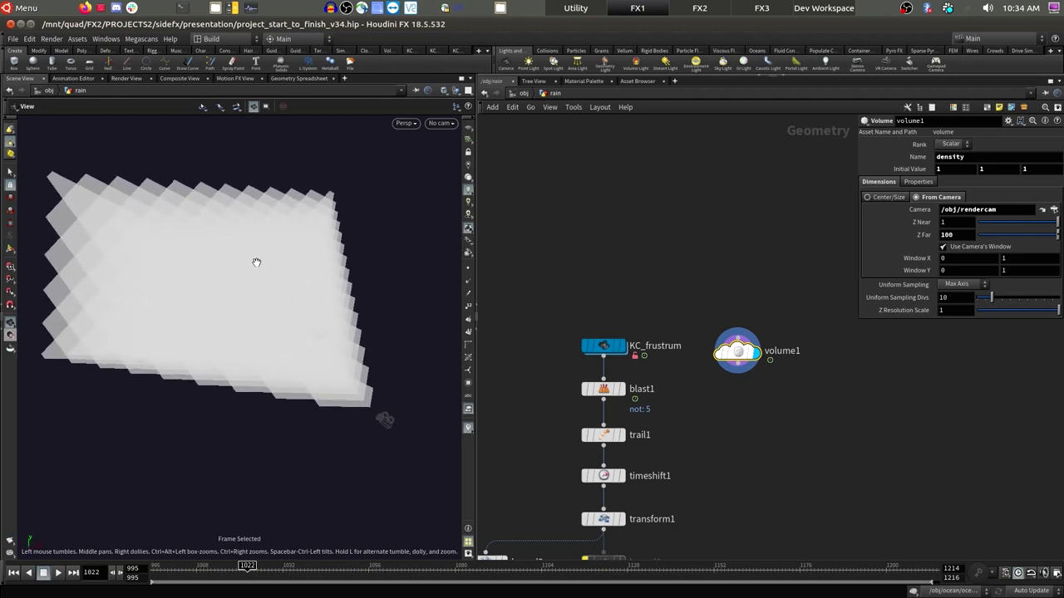
Step: Display the KC_frustrum output, examine the nodes inside the asset, and return to its parameters in the rain network
click(620, 346)
drag(272, 331, 46, 355)
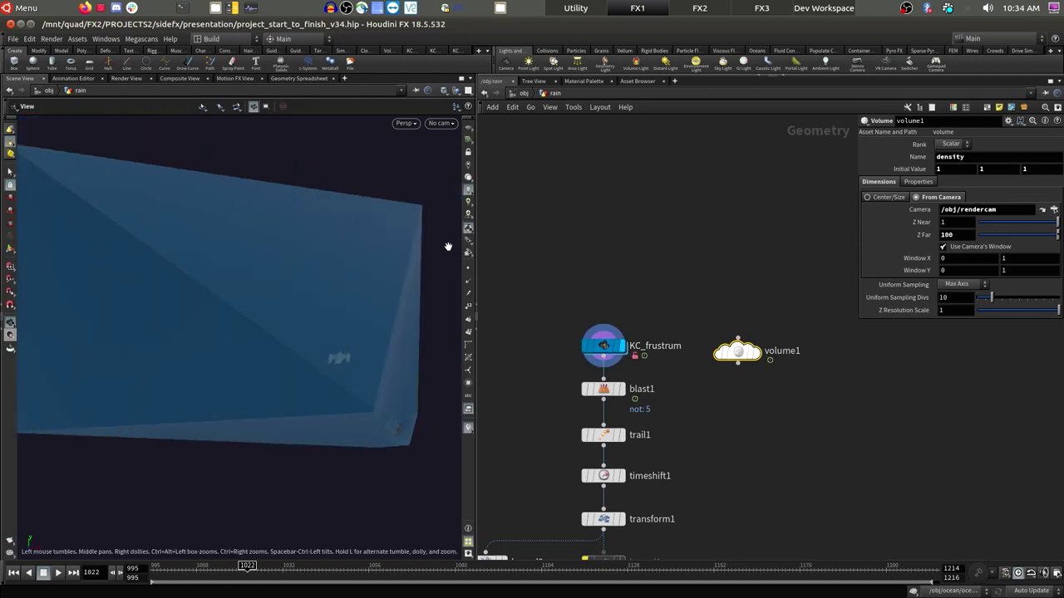
double_click(603, 346)
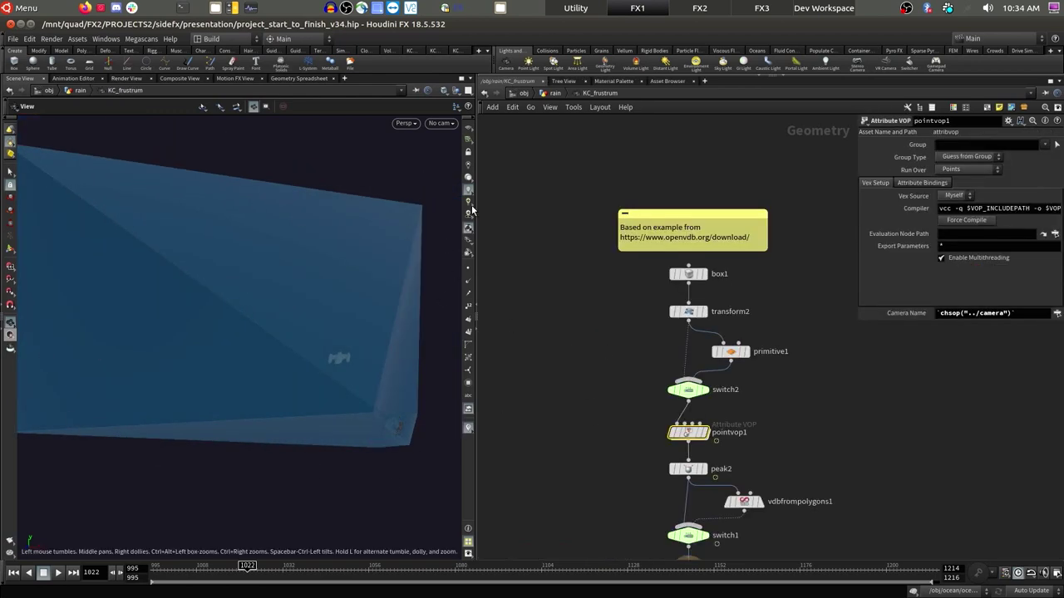
middle_drag(623, 249, 587, 219)
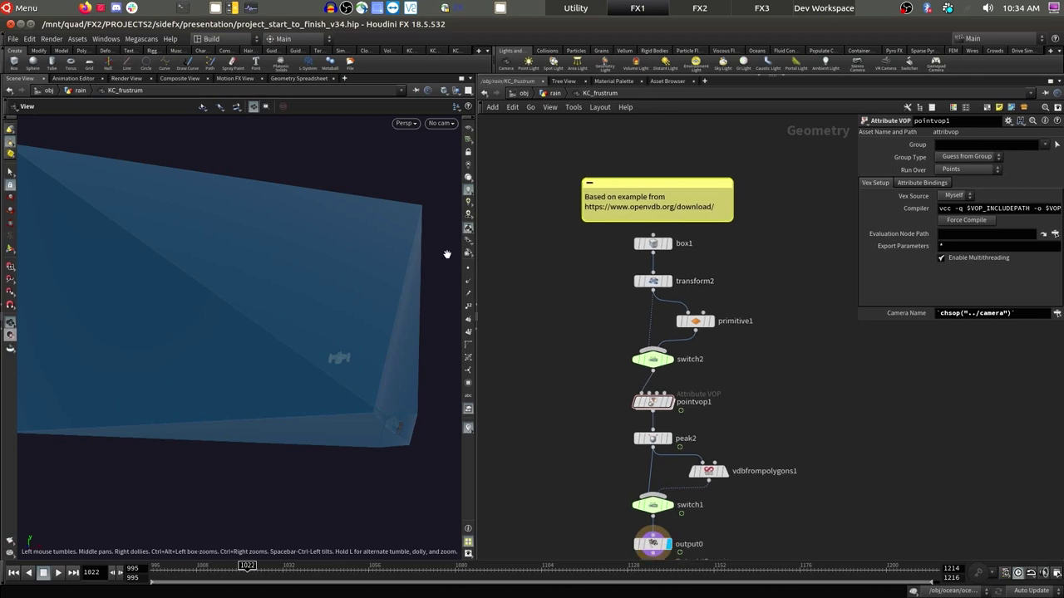
key(u)
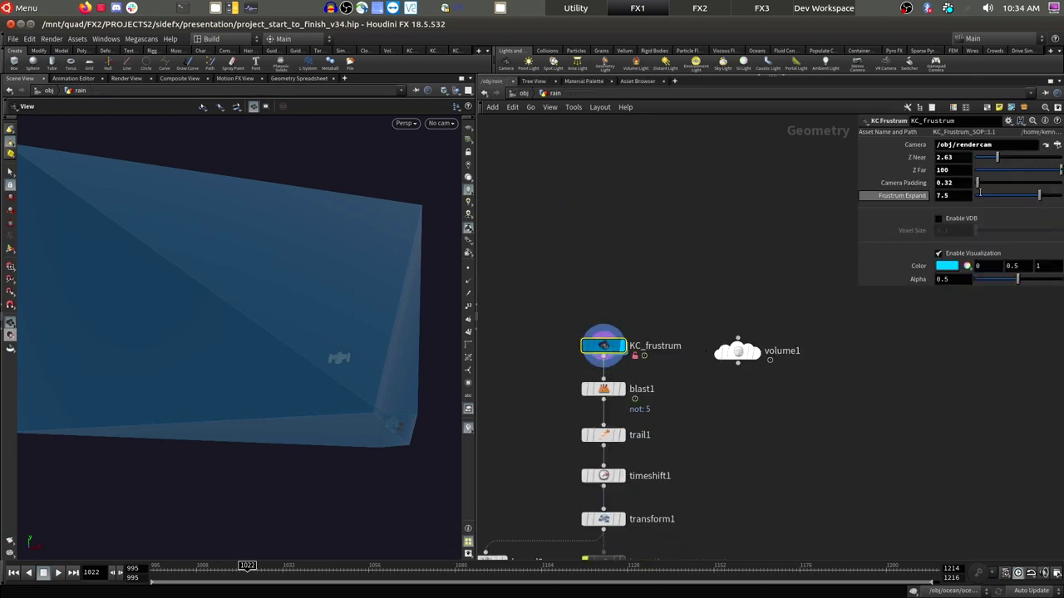
middle_drag(717, 394, 751, 375)
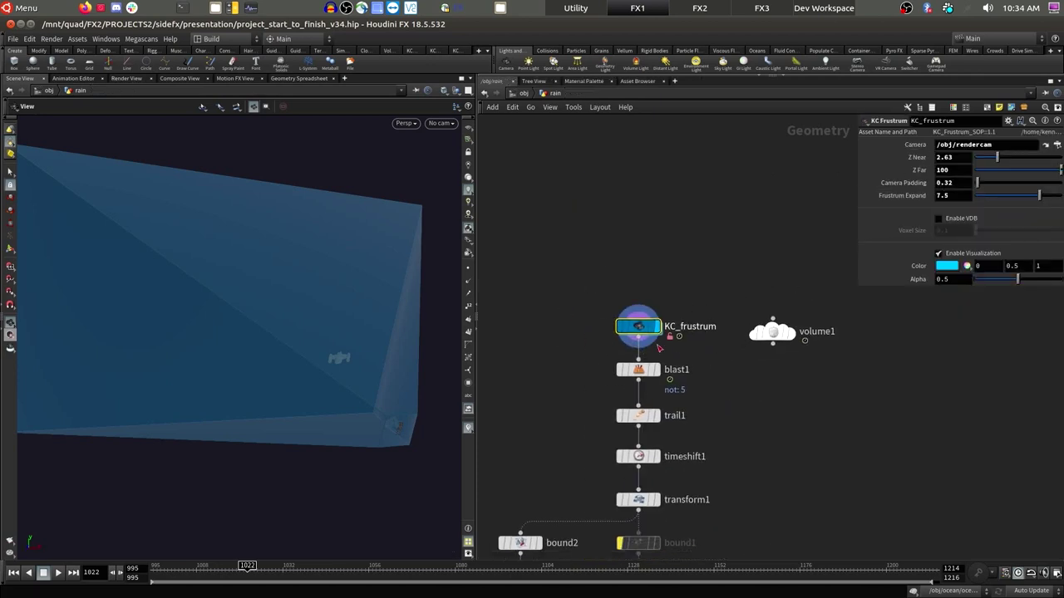
middle_drag(726, 448, 746, 420)
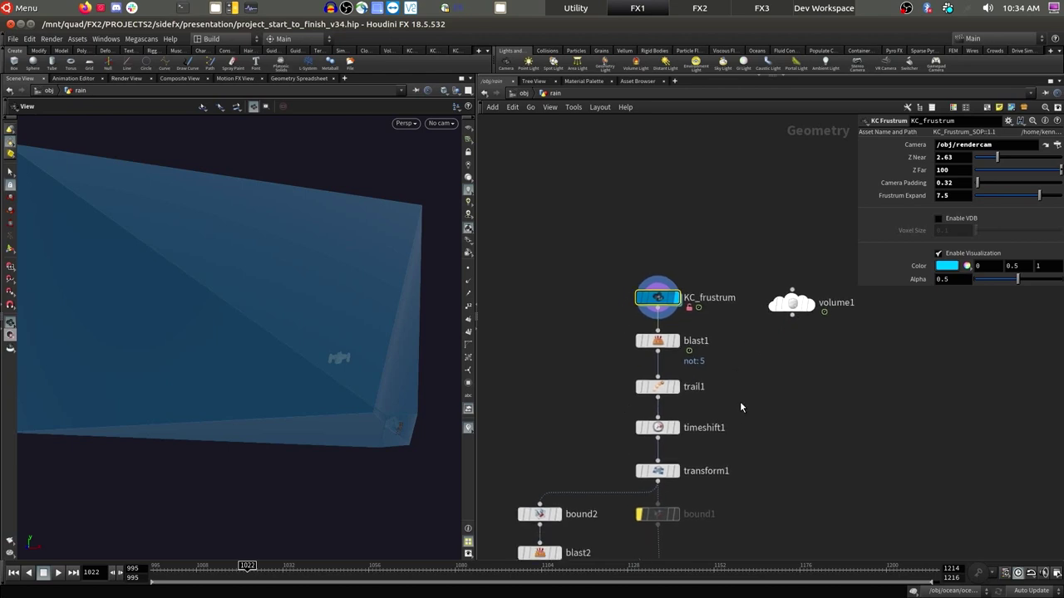
Step: Display RAIN_FG_MESHED, inspect the foreground rain around the camera from several angles, and return to the rendercam view
scroll(770, 470, down, 6)
scroll(731, 517, up, 6)
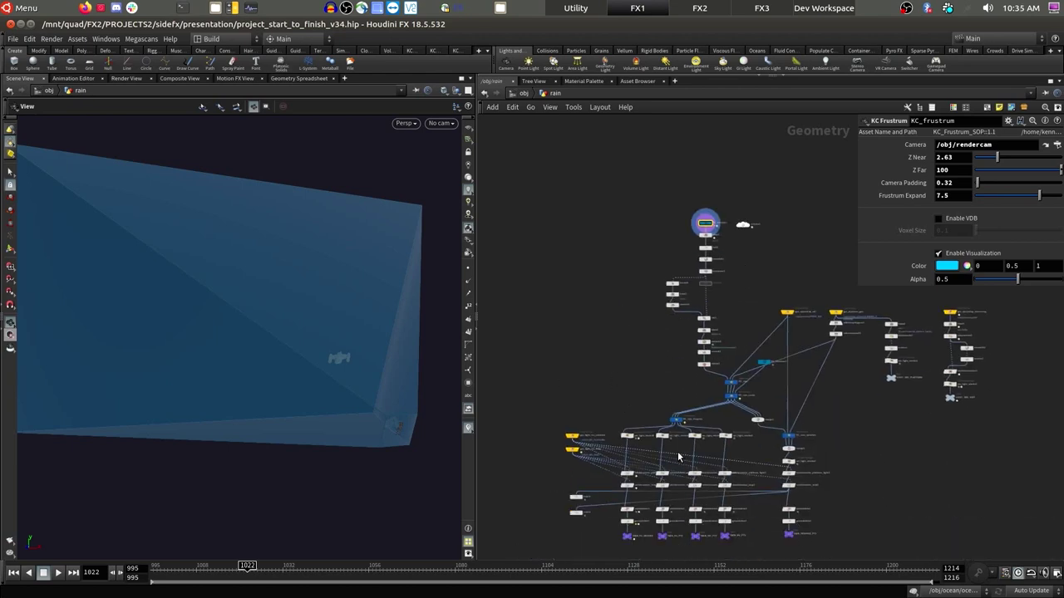
click(661, 518)
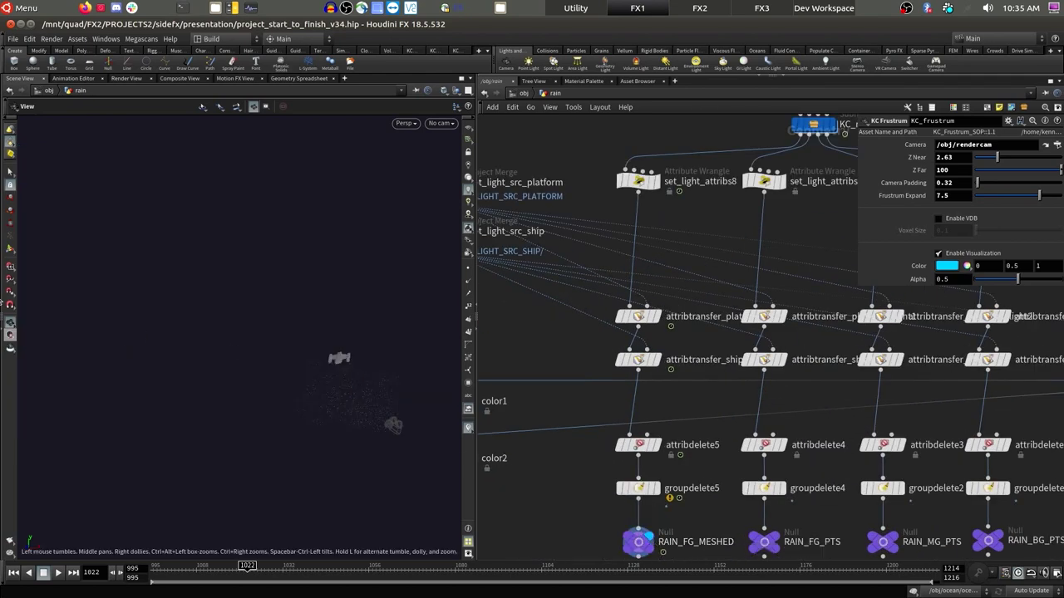
scroll(379, 399, up, 5)
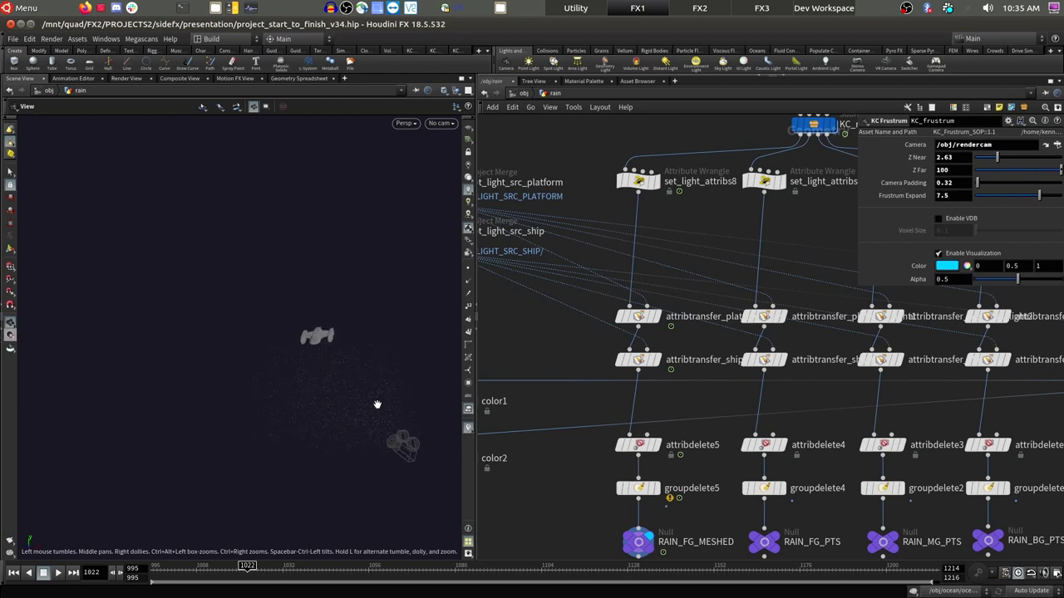
drag(374, 394, 144, 238)
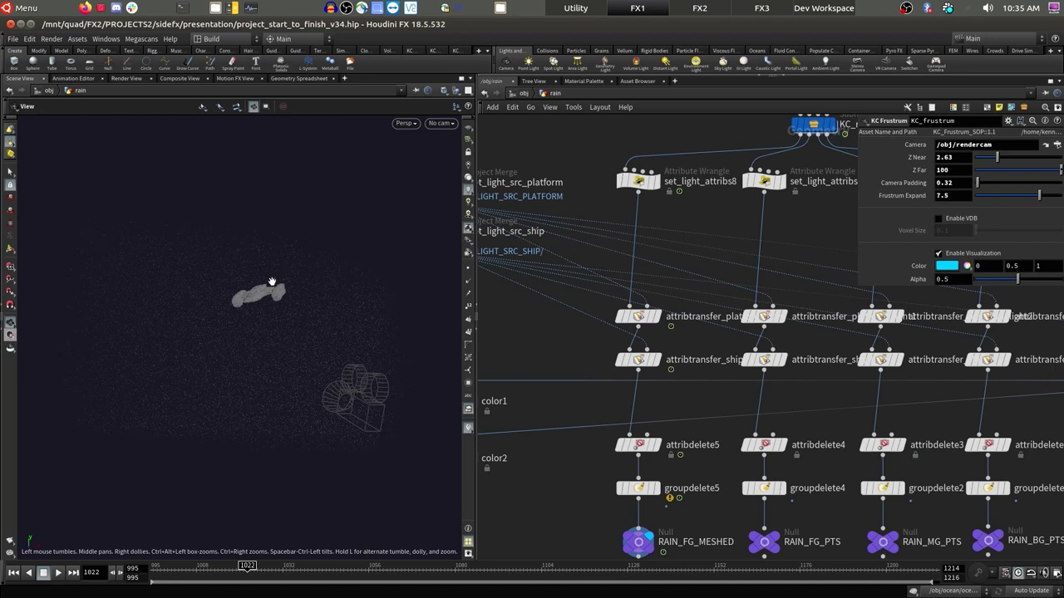
drag(274, 288, 199, 305)
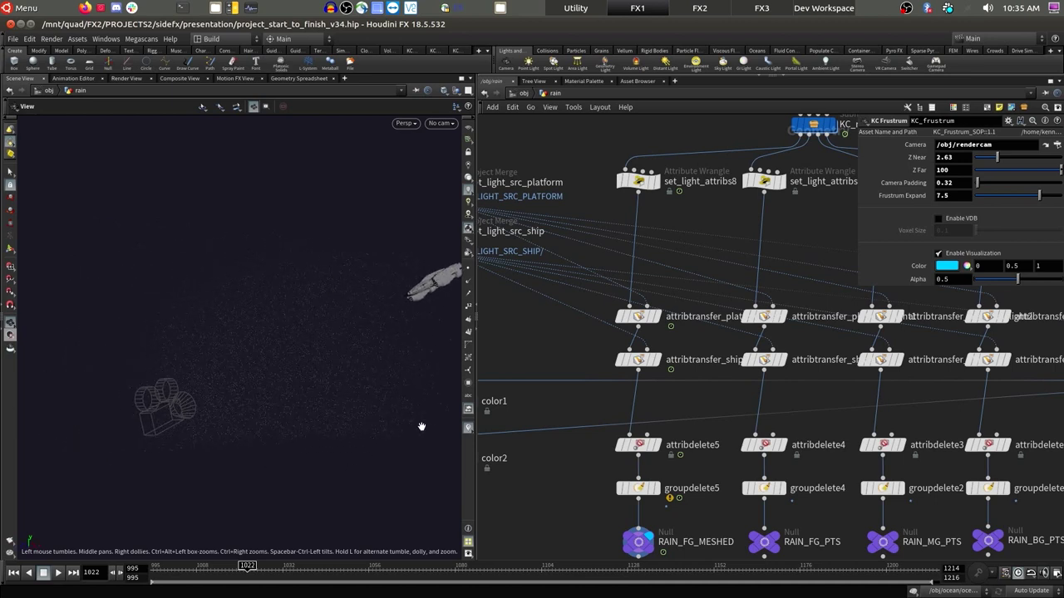
drag(423, 427, 297, 375)
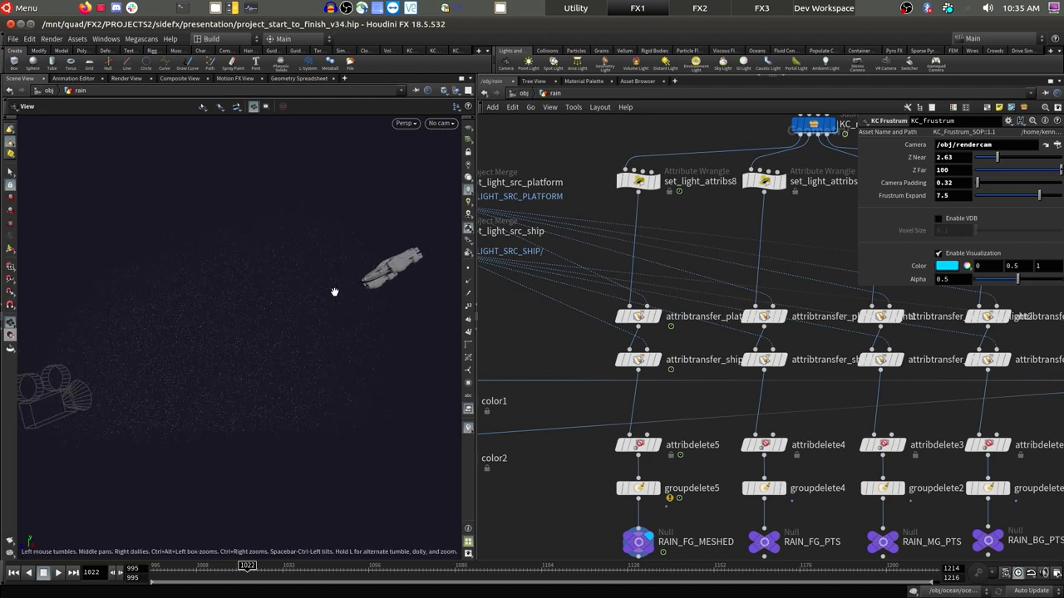
click(439, 123)
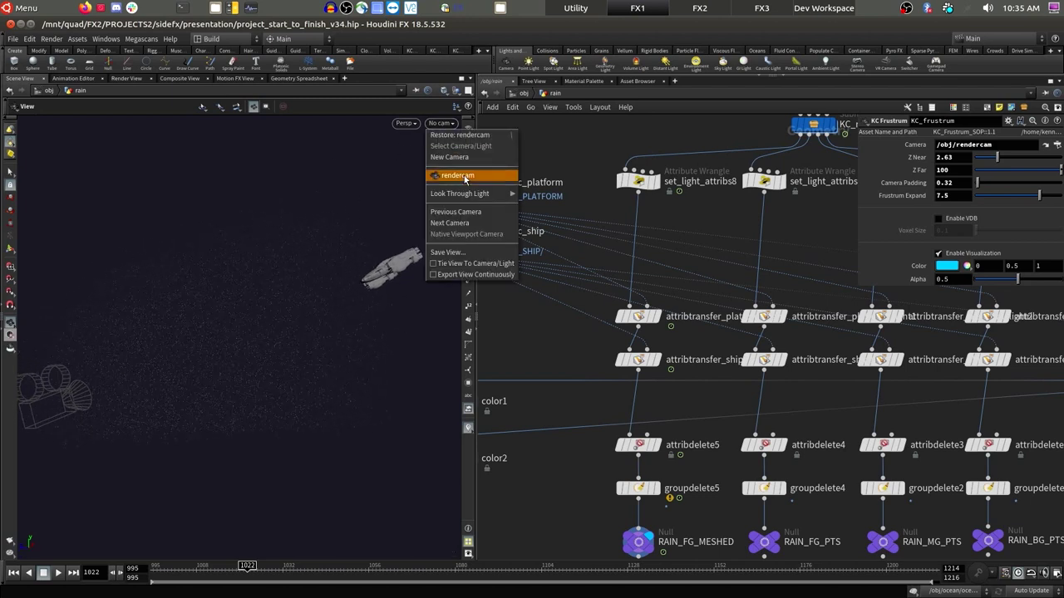
click(453, 177)
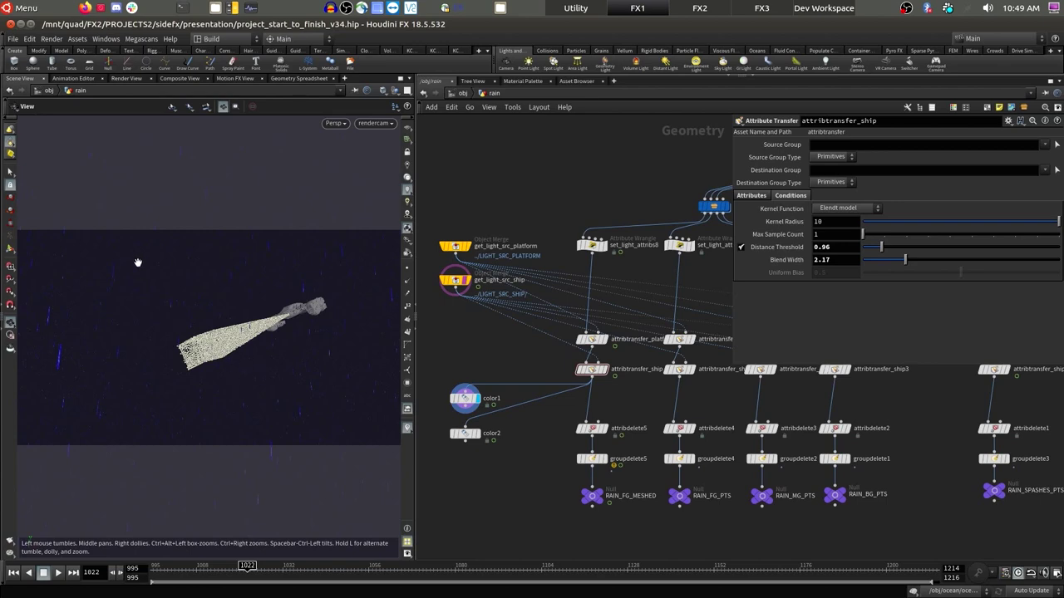
Step: Inspect the get_light_src_ship points from outside the render camera and show the settings of the color1 node
click(455, 280)
mouse_move(232, 357)
mouse_down()
mouse_move(225, 337)
mouse_move(264, 365)
mouse_move(251, 356)
mouse_up()
click(465, 397)
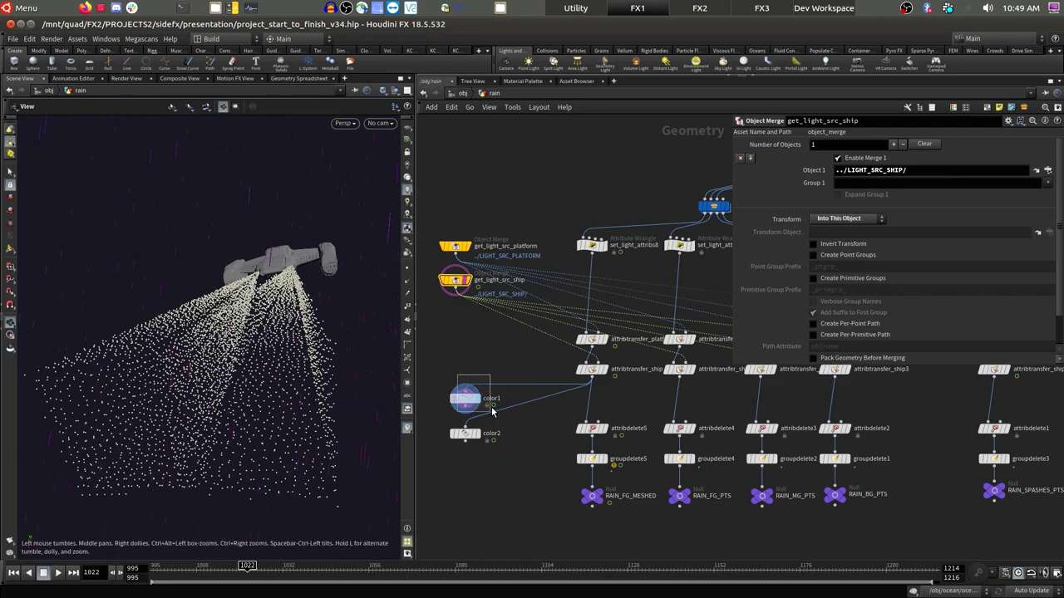
mouse_move(266, 353)
mouse_down()
mouse_move(333, 279)
mouse_move(309, 249)
mouse_move(273, 271)
mouse_up()
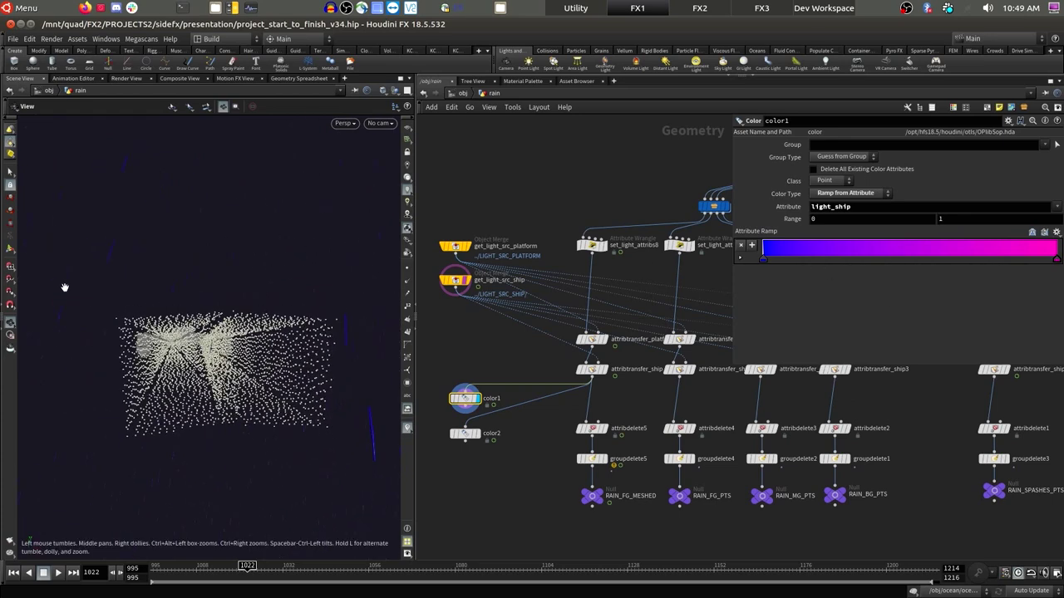
drag(165, 274, 210, 301)
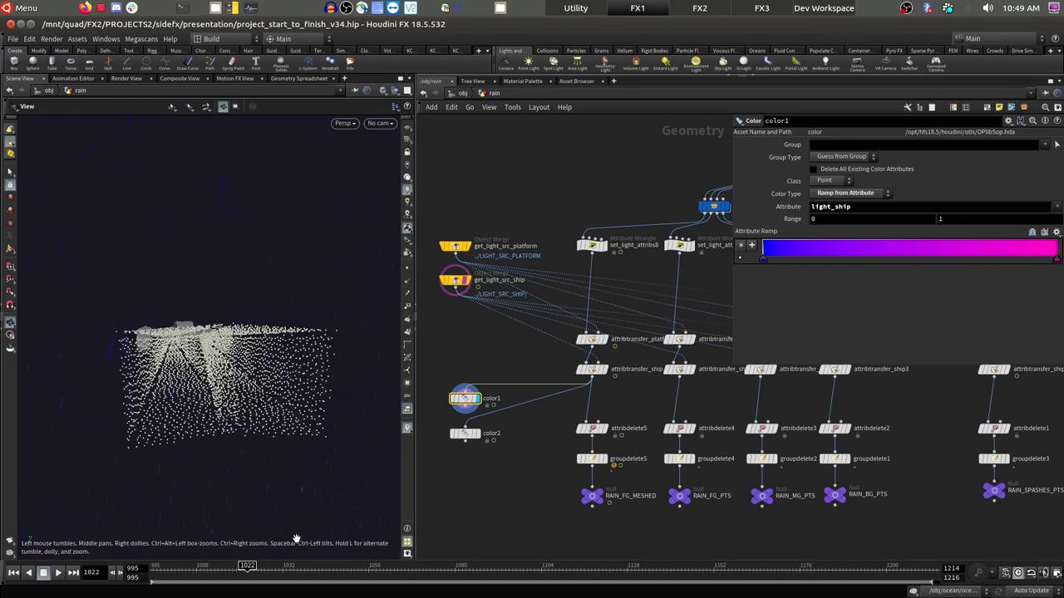
Step: Go to frame 1035 and frame the ship with its light source points in the viewport
click(295, 578)
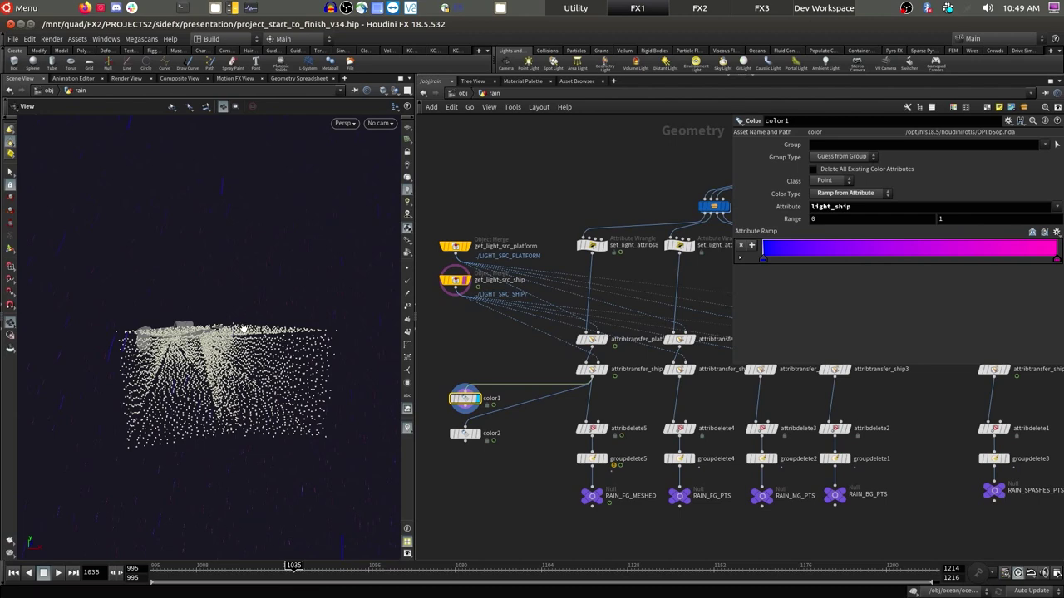
key(f)
drag(245, 331, 251, 353)
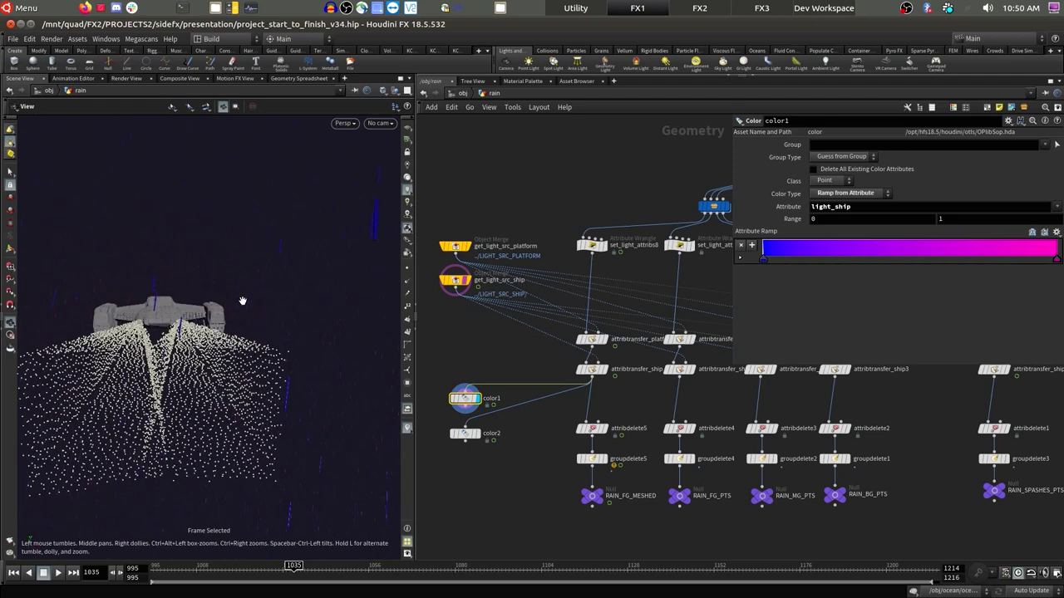
Step: Go to quickmark 2, enter the rain principled shader, and inspect the bind nodes that import and export rain_camdist
key(2)
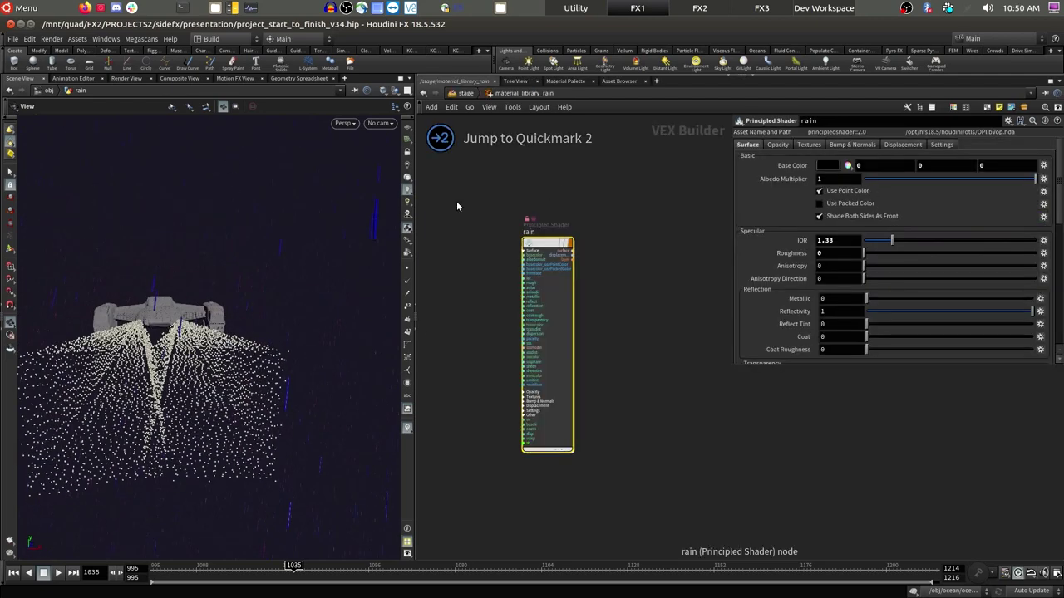
double_click(544, 247)
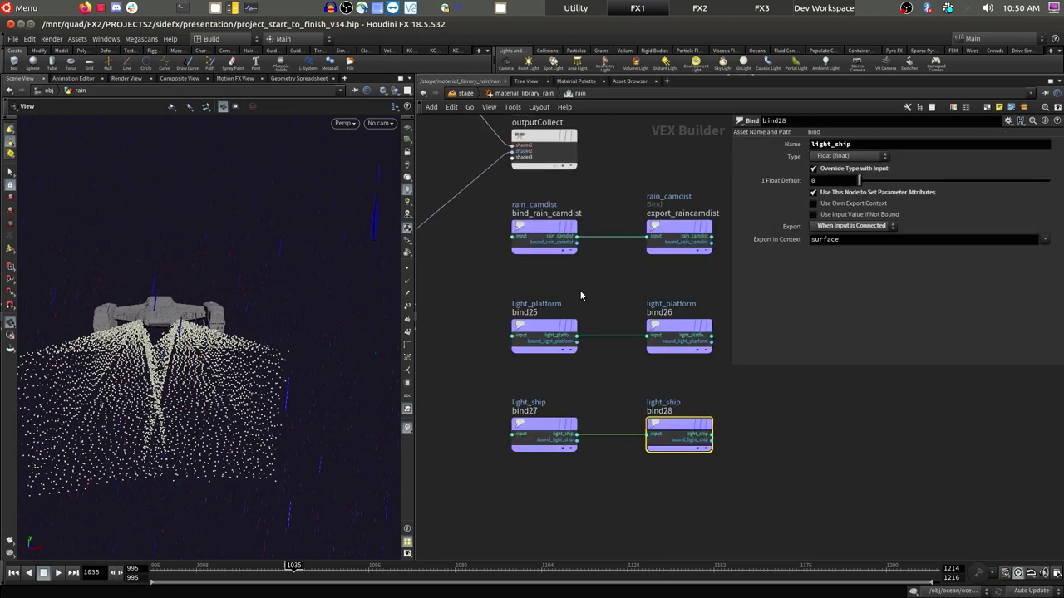
click(510, 281)
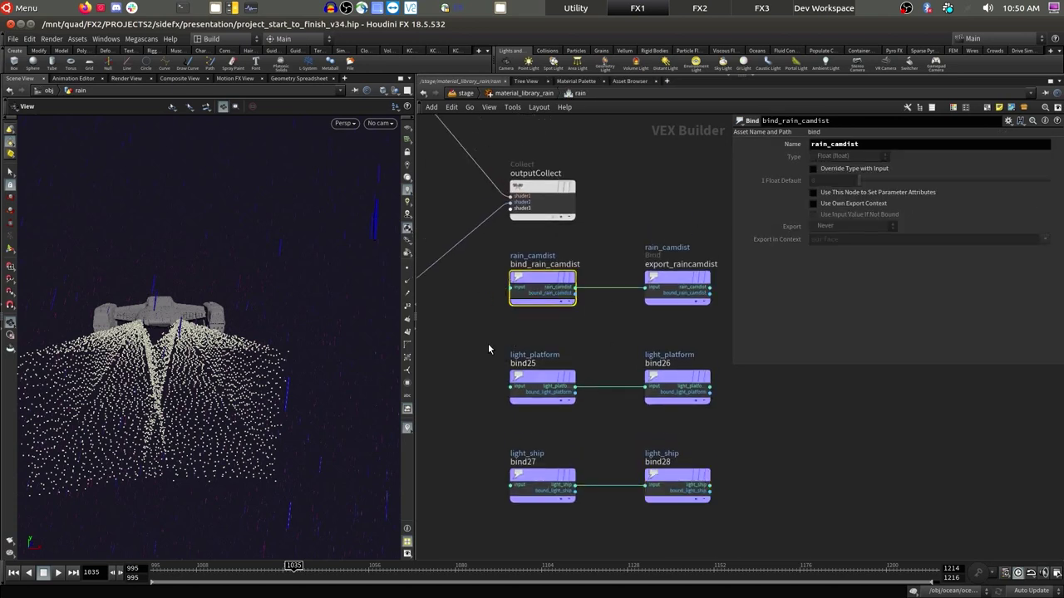
click(615, 312)
middle_drag(541, 376, 568, 307)
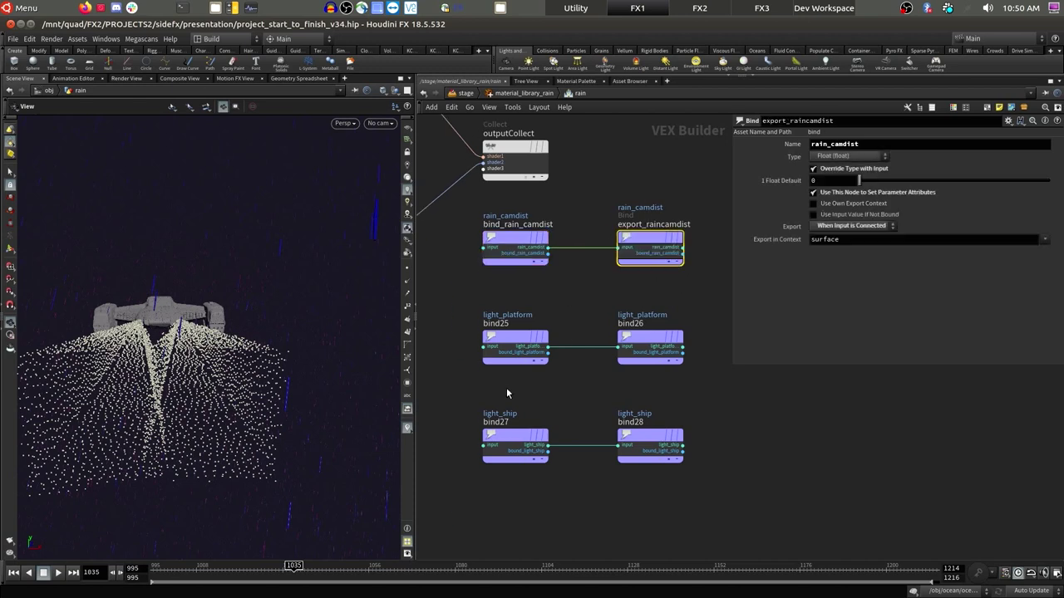
Step: Inspect the settings of the bind nodes that import light_ship and light_platform in the rain shader
click(646, 340)
drag(595, 357, 532, 451)
middle_drag(540, 482, 646, 398)
shift+click(645, 381)
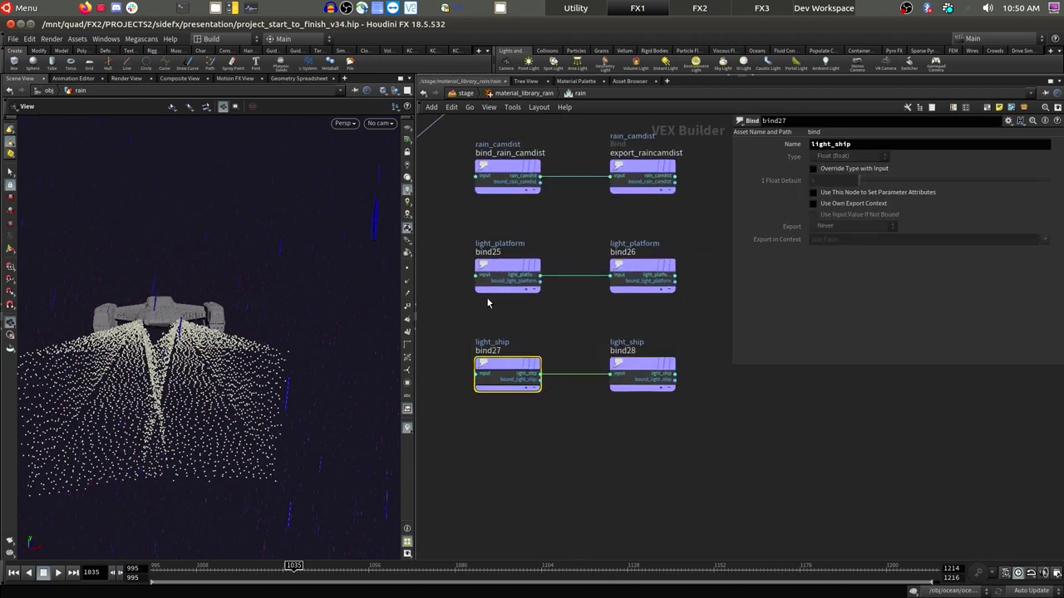
drag(436, 242, 532, 293)
middle_drag(555, 222, 562, 267)
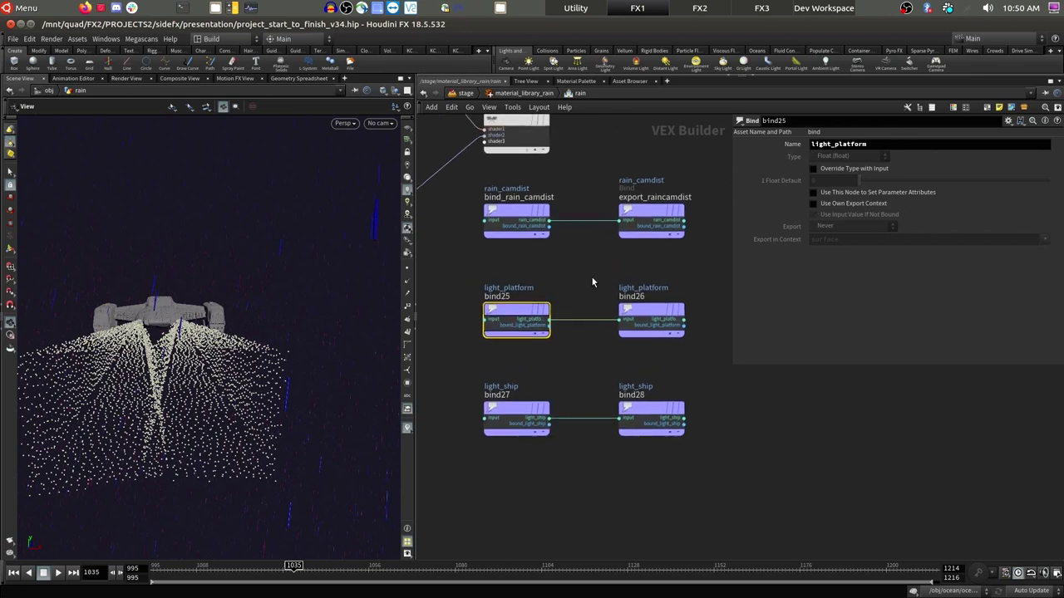
Step: Go to quickmark 3 and examine the component outputs and Extra Render Vars settings of karma1 in the Render Rain network
key(3)
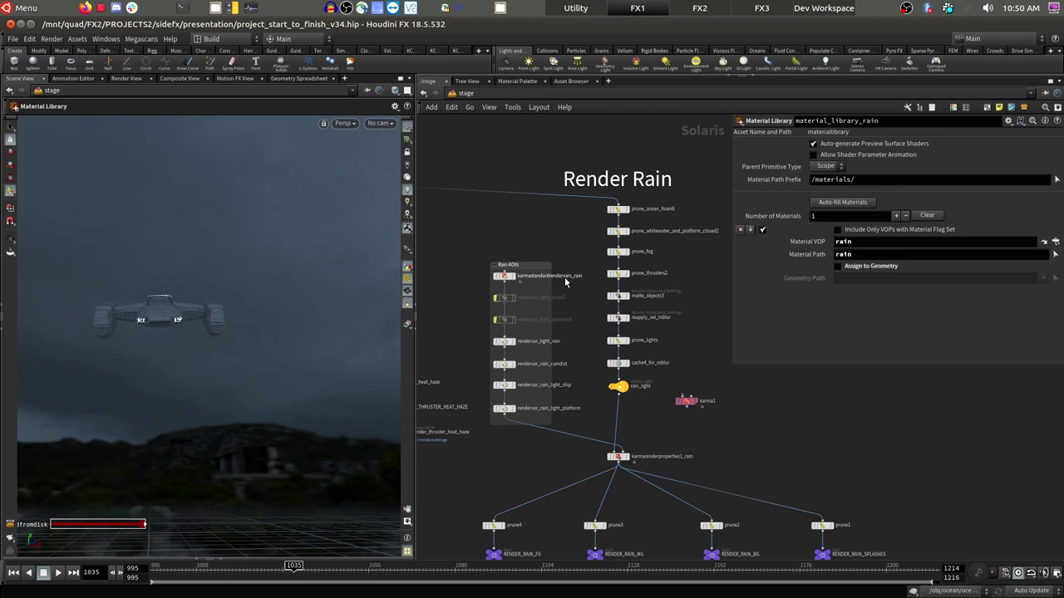
drag(699, 366, 700, 426)
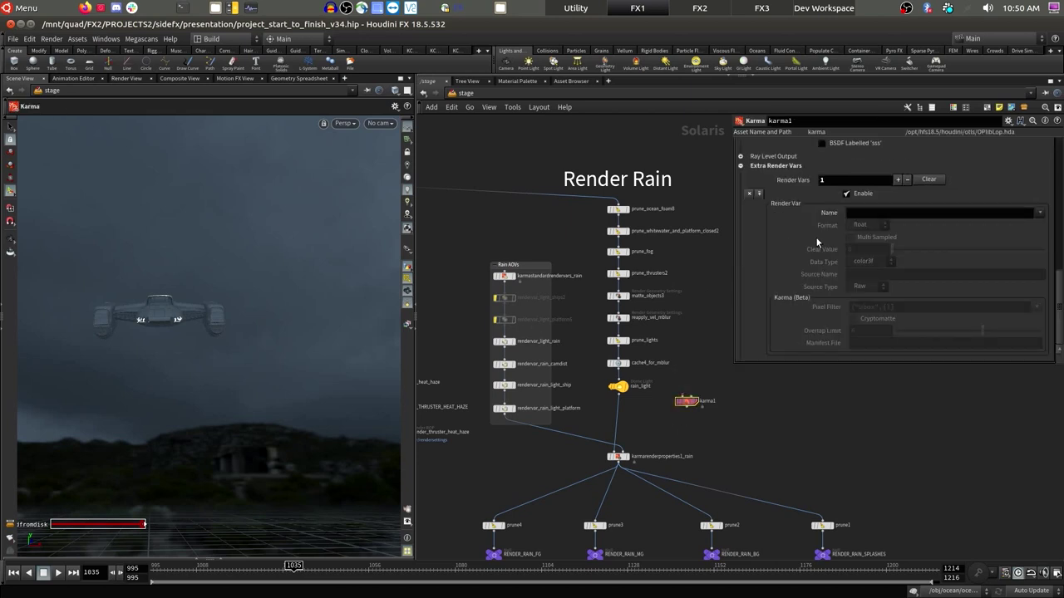
scroll(819, 246, up, 3)
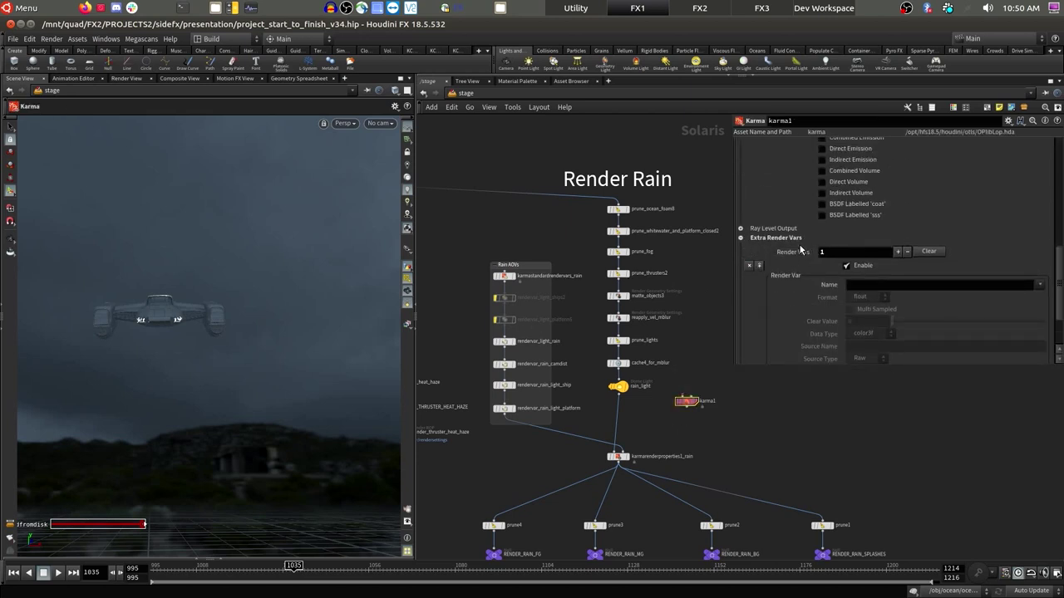
scroll(800, 249, up, 10)
scroll(840, 166, down, 8)
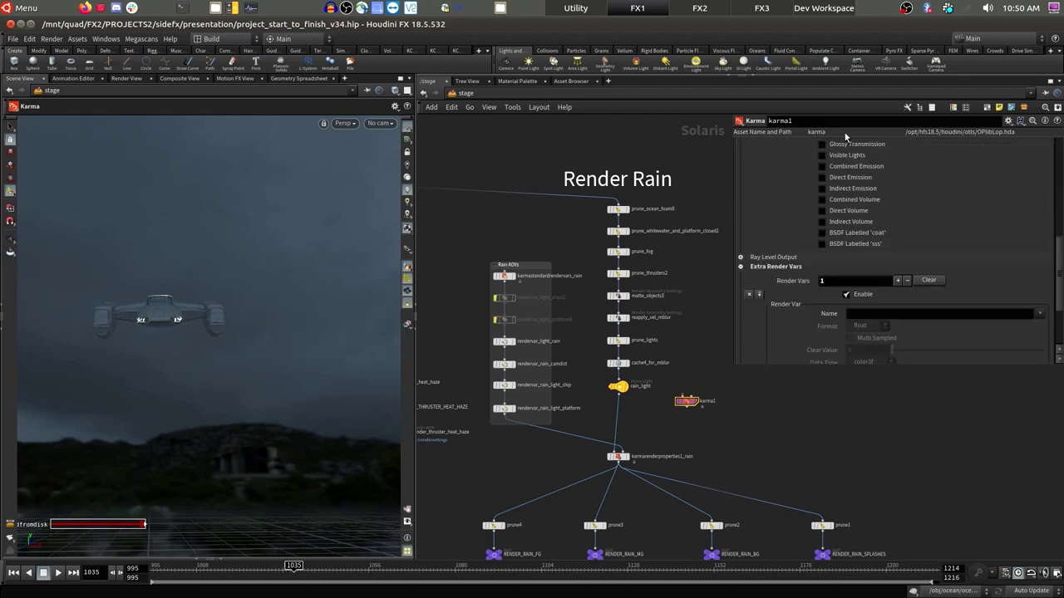
scroll(819, 250, up, 7)
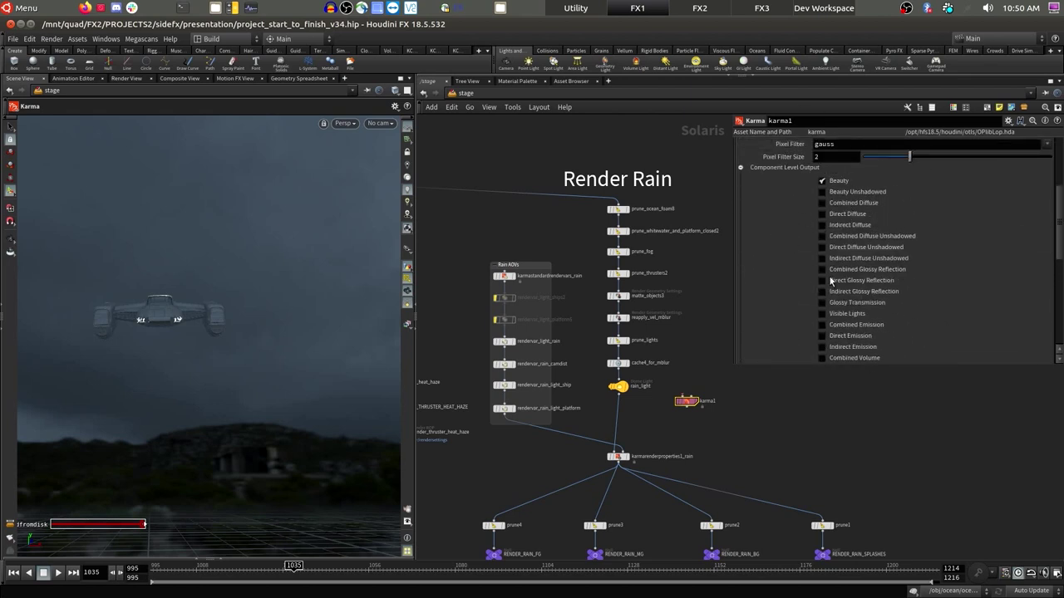
scroll(868, 168, down, 2)
scroll(870, 283, down, 5)
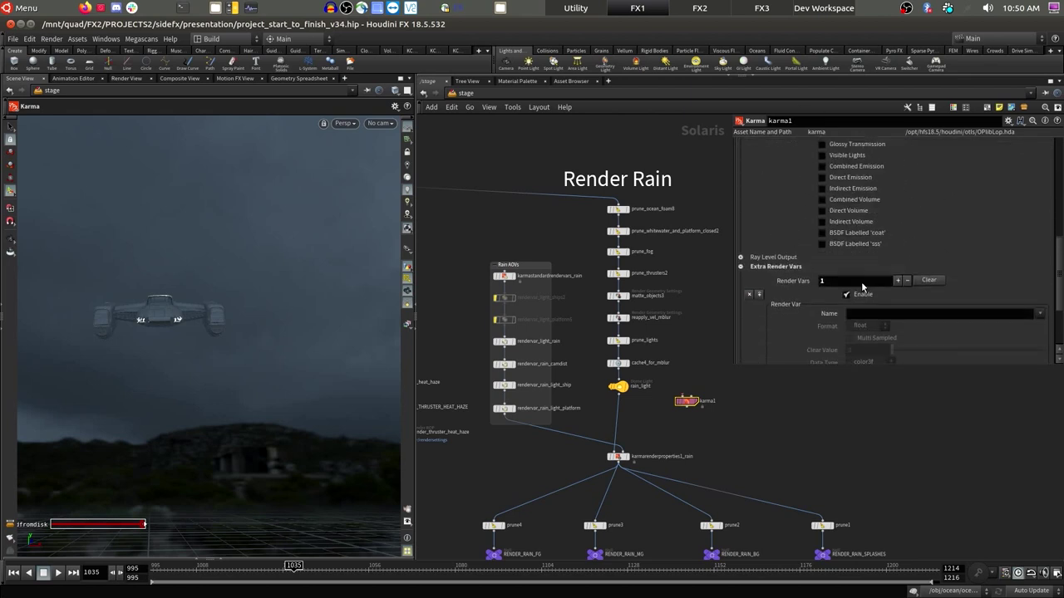
Step: Fill karma1's extra render var with the Beauty preset and check the available format options
click(898, 280)
scroll(906, 209, down, 4)
click(1039, 213)
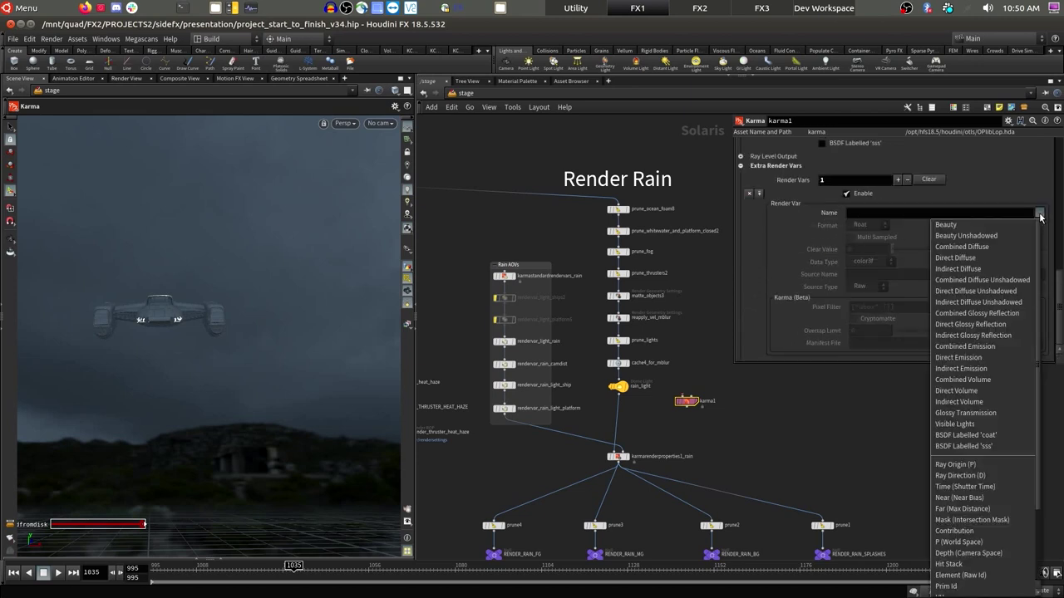
click(974, 231)
click(882, 225)
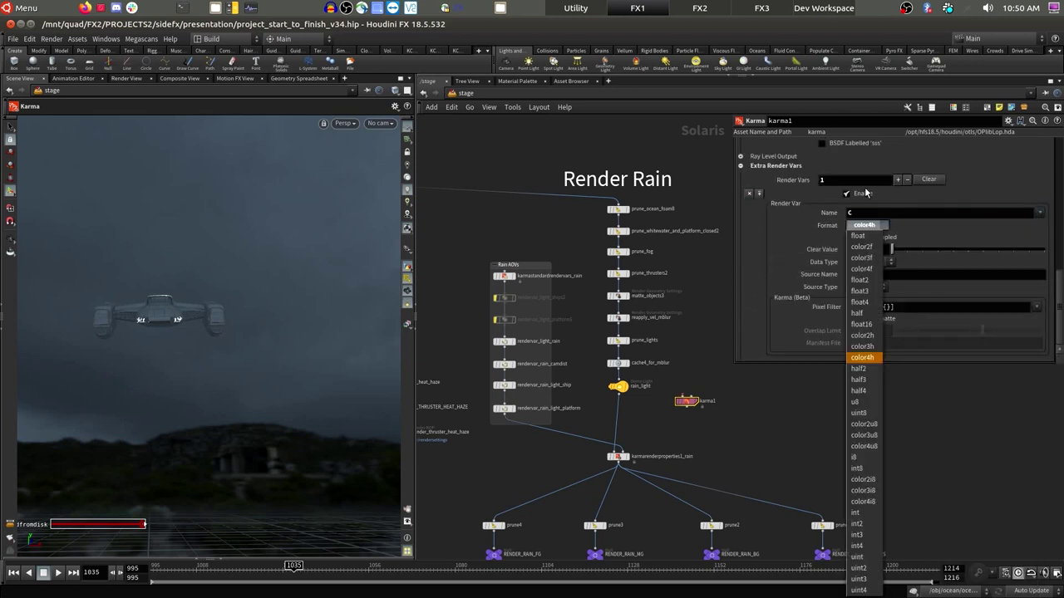
click(888, 228)
scroll(503, 373, up, 3)
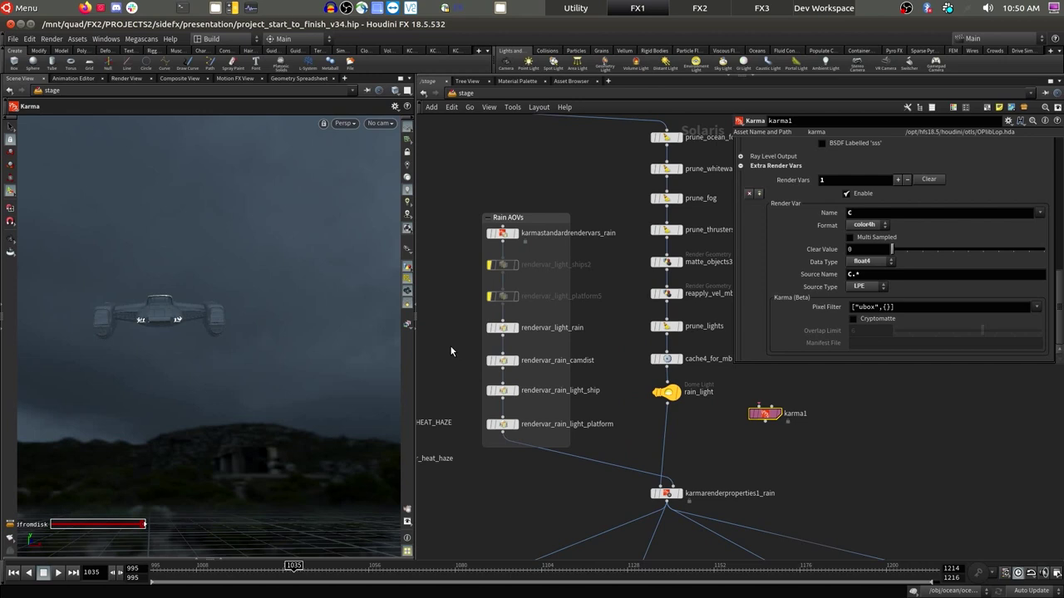
Step: Inspect the source name and source type settings of rendervar_rain_camdist and rendervar_rain_light_ship in the Rain AOVs group
click(502, 360)
scroll(477, 375, up, 3)
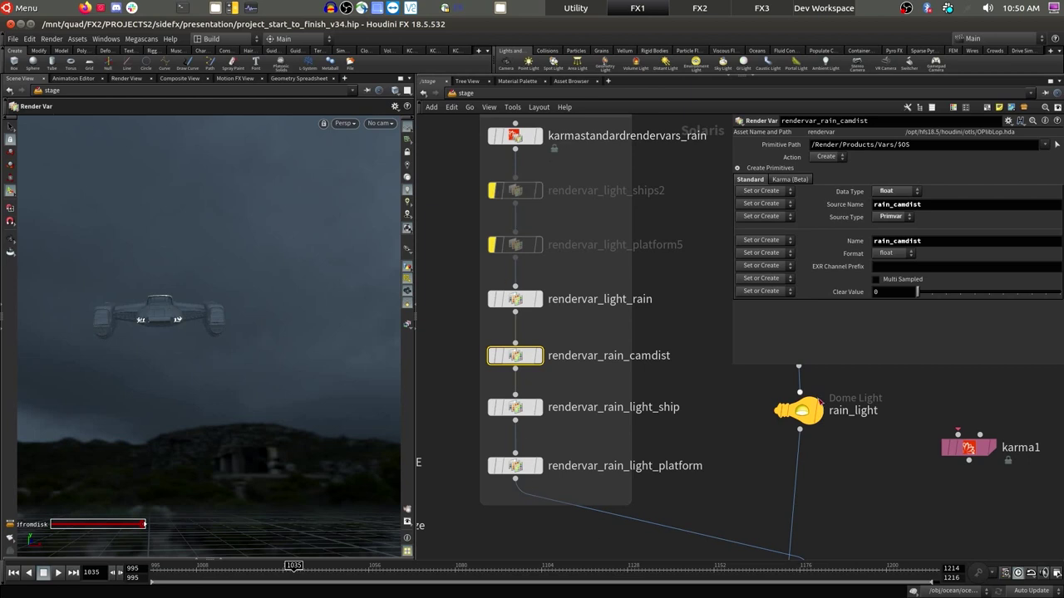
click(515, 407)
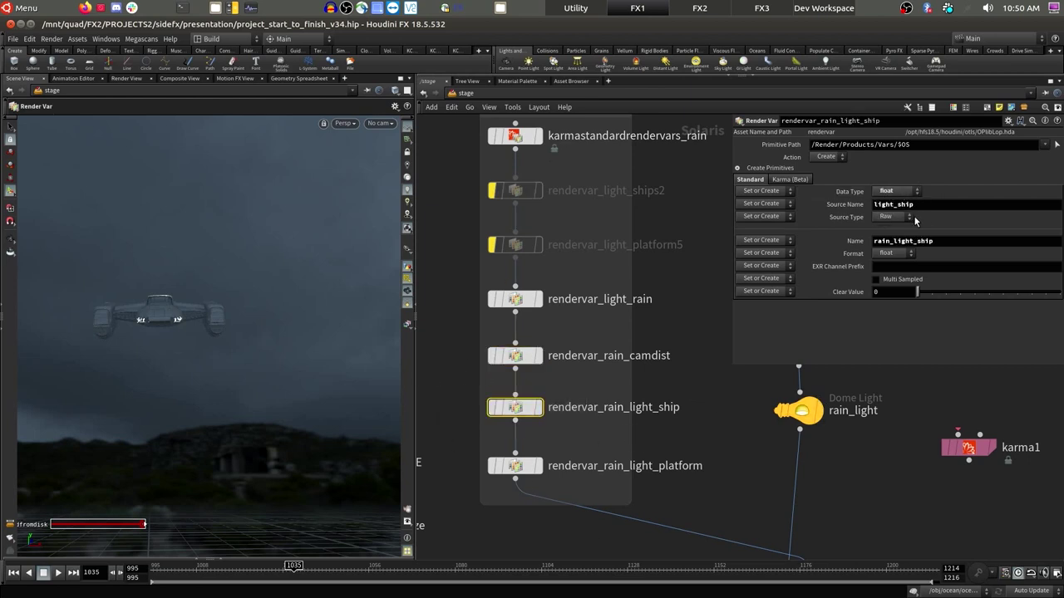
scroll(638, 377, down, 3)
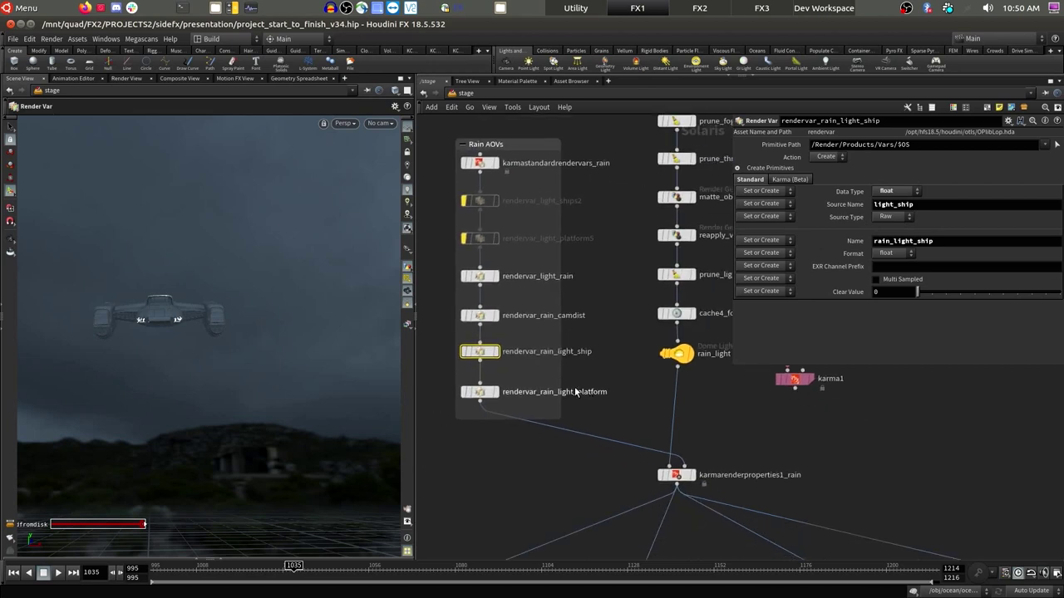
Step: Show the AOV image output settings of karmarenderproperties1_rain
scroll(681, 462, up, 3)
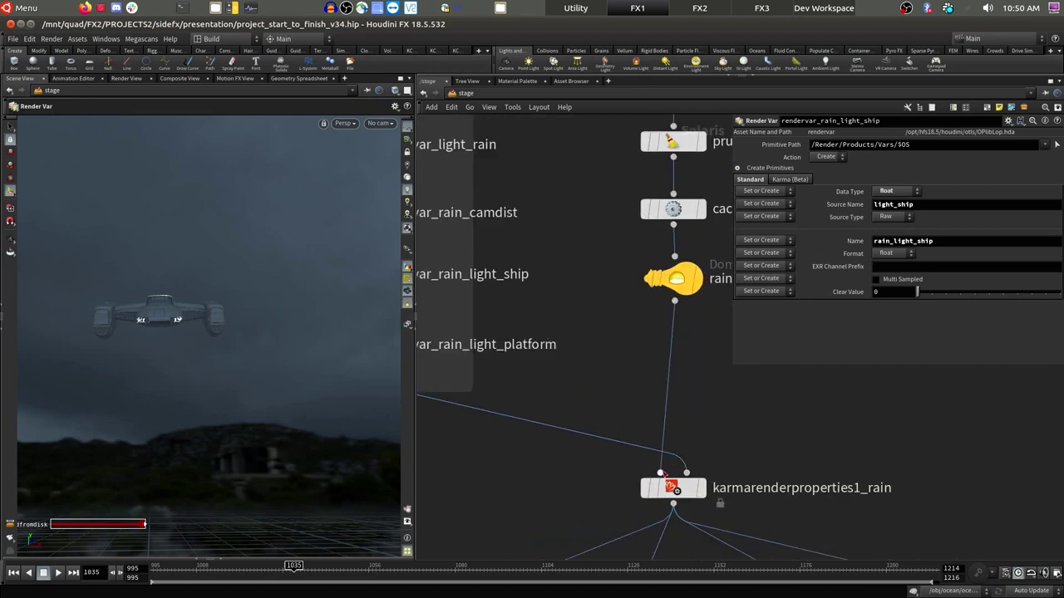
click(673, 488)
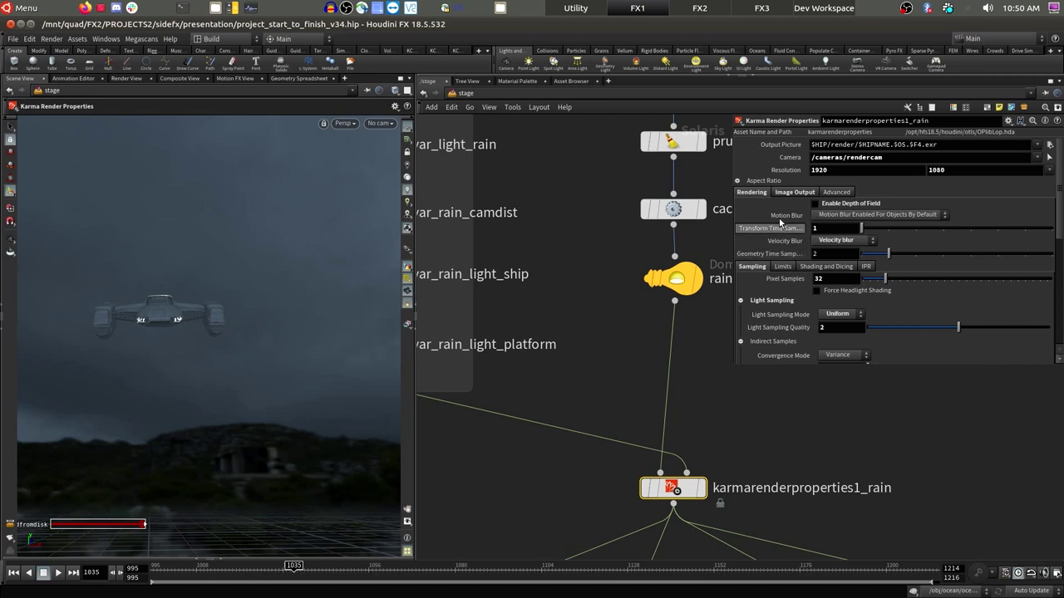
click(794, 192)
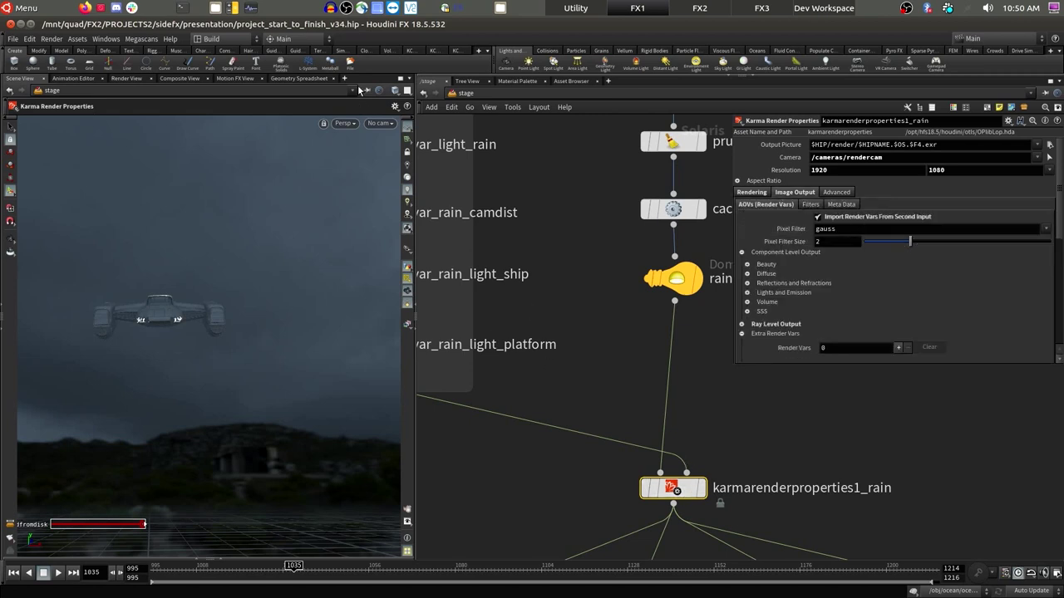
Step: Switch to Nuke and view the foreground rain's beauty4 pass, followed by ColorCorrect36
click(699, 10)
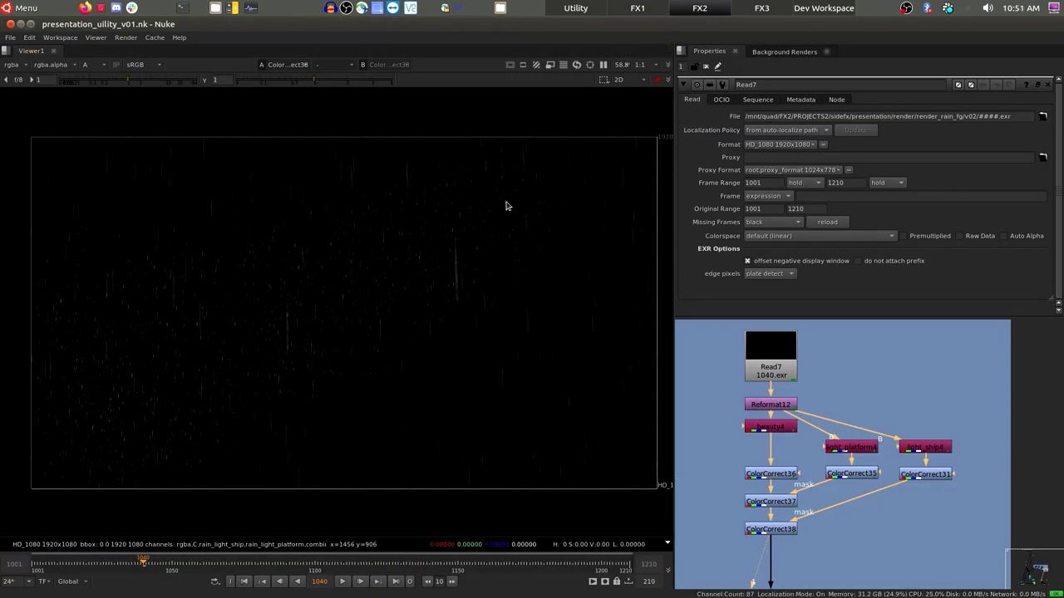
click(773, 428)
key(1)
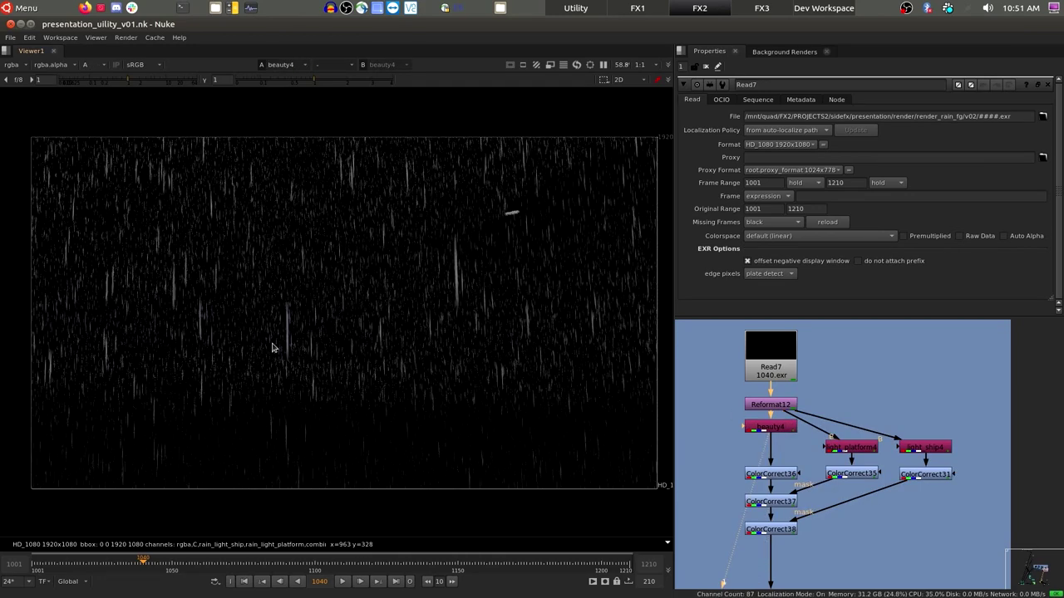
key(2)
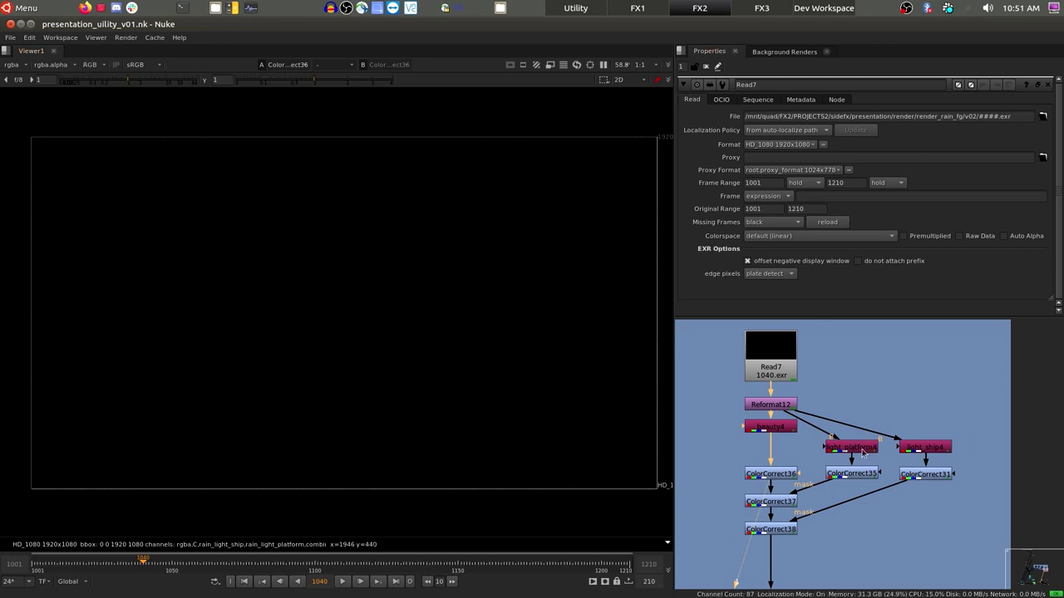
Step: View the ship light mask through ColorCorrect31, show light_ship4's shuffle settings, and view the result at ColorCorrect38
click(904, 450)
key(1)
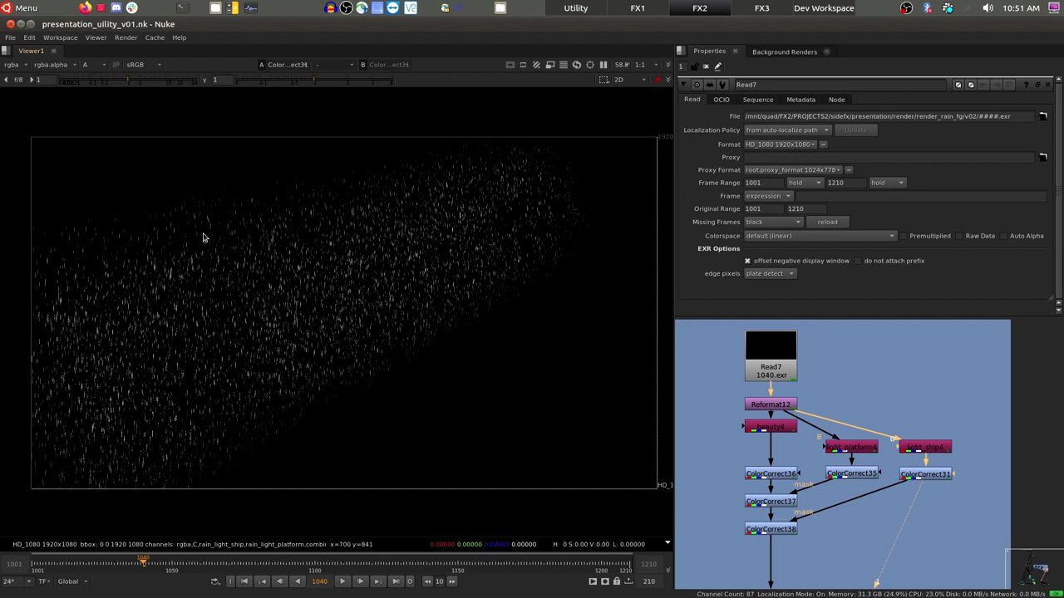
drag(940, 424, 970, 452)
key(Return)
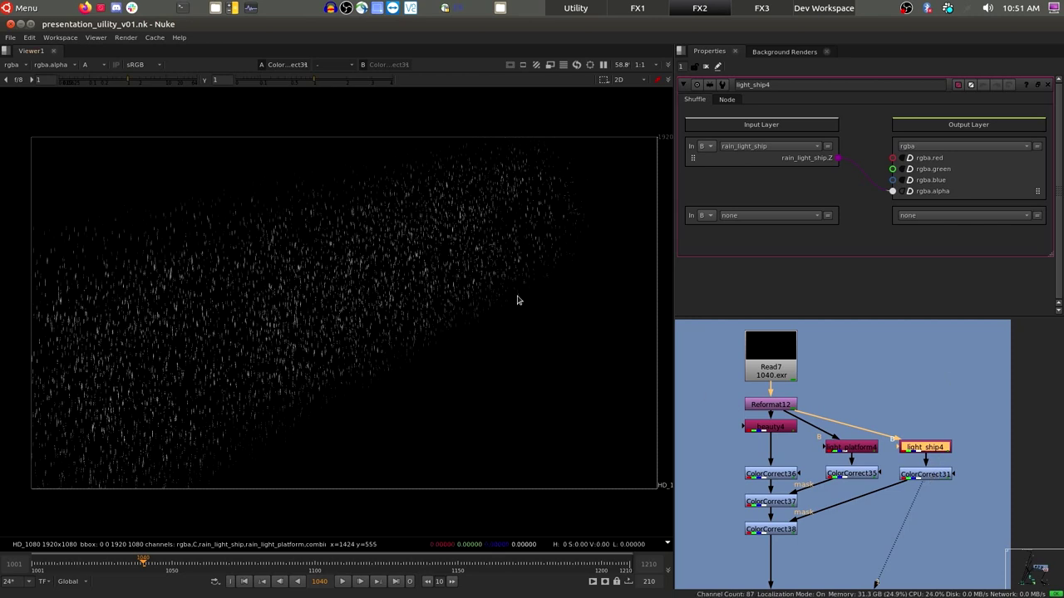
click(783, 532)
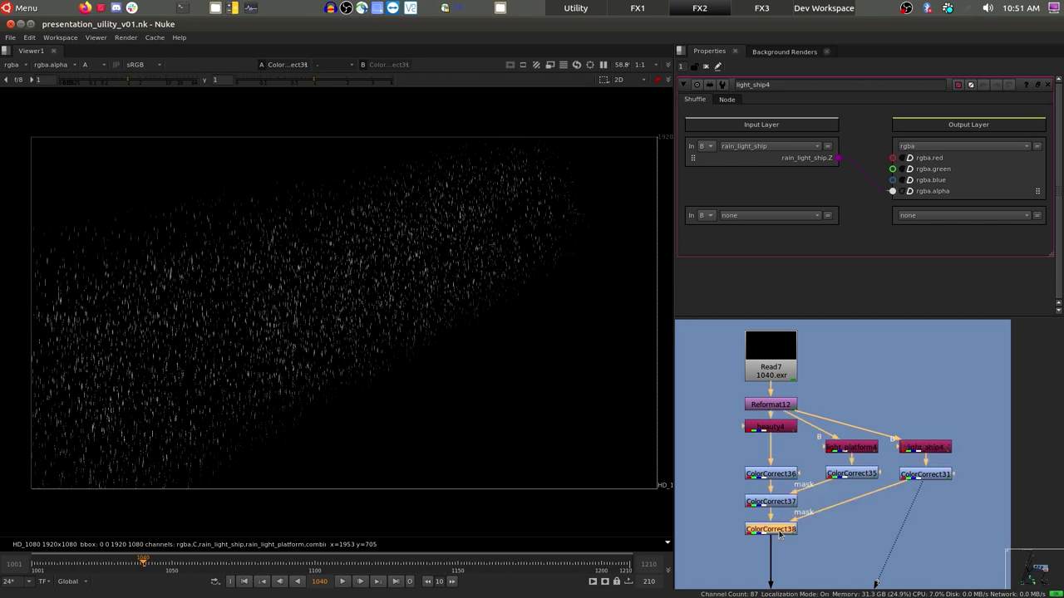
key(1)
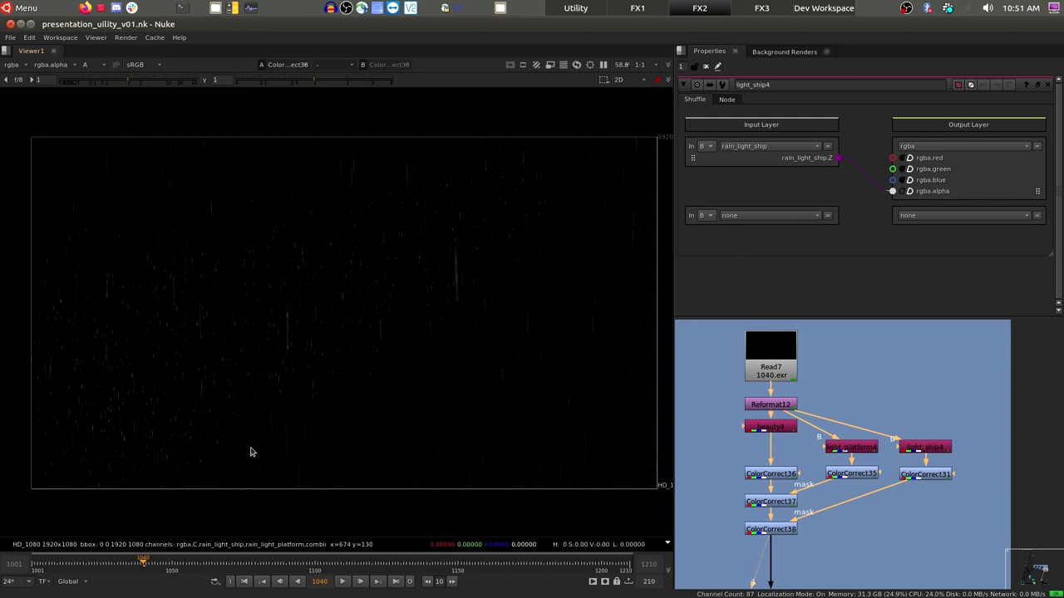
Step: Locate the Env + Ocean + Hdri backdrop and show the settings of ColorCorrect34 and Shuffle12
scroll(837, 406, down, 5)
scroll(940, 464, down, 3)
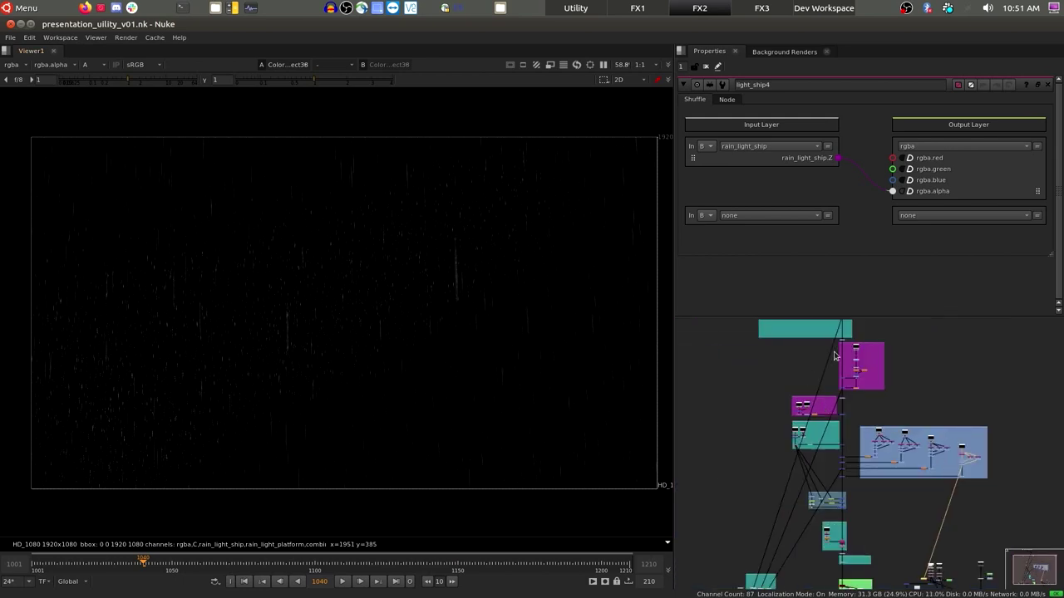
middle_drag(797, 346, 797, 477)
scroll(797, 477, up, 6)
scroll(802, 447, up, 4)
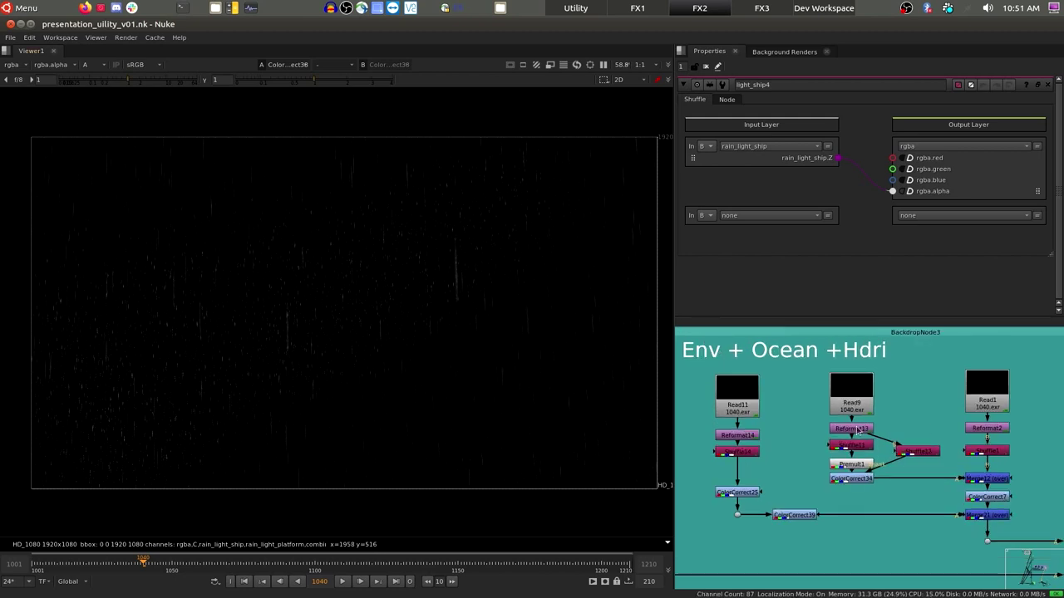
scroll(847, 487, right, 5)
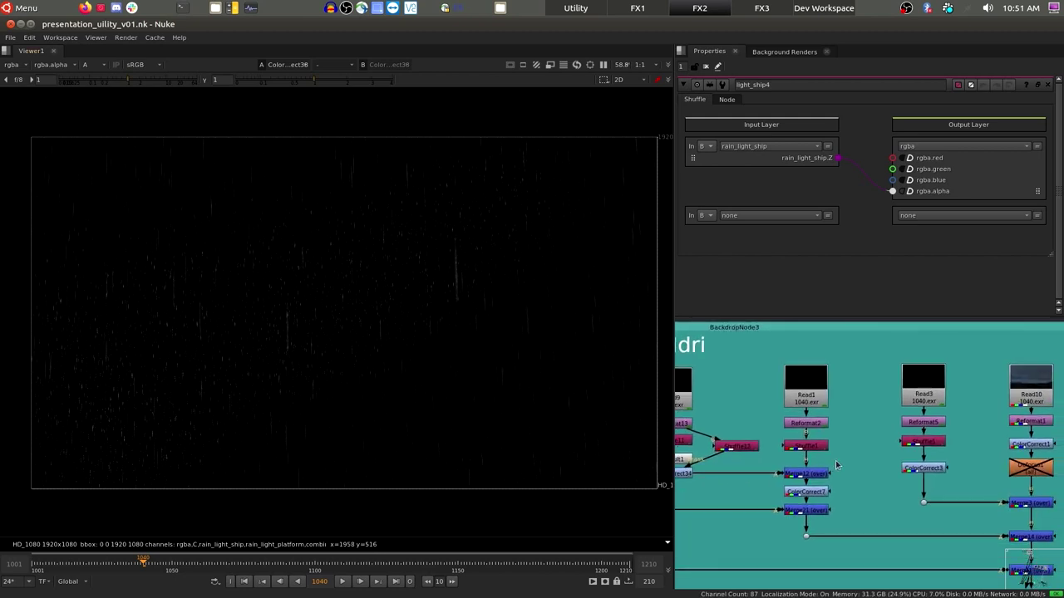
scroll(874, 500, left, 4)
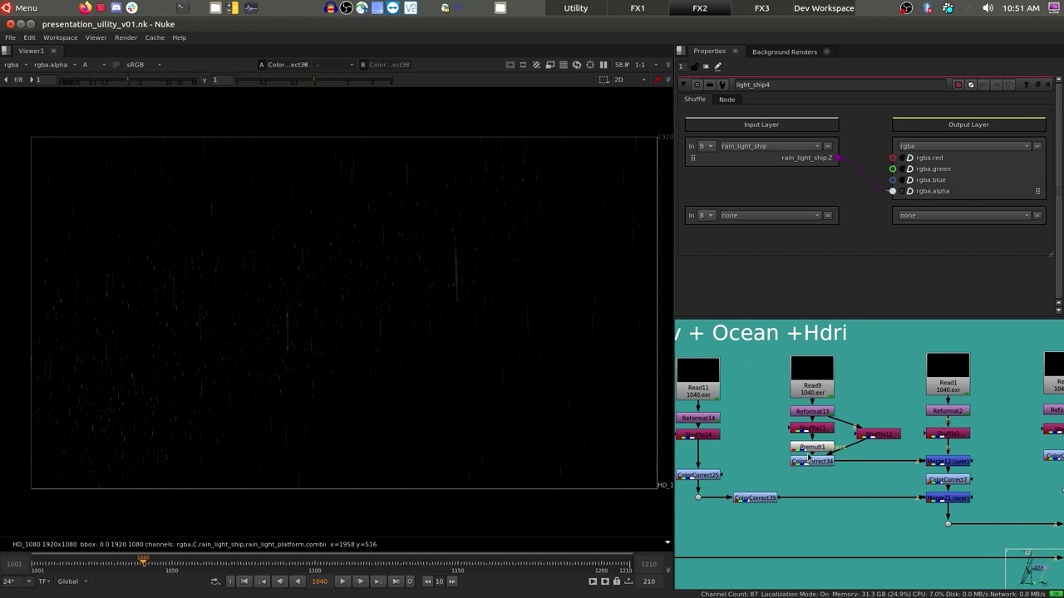
double_click(812, 462)
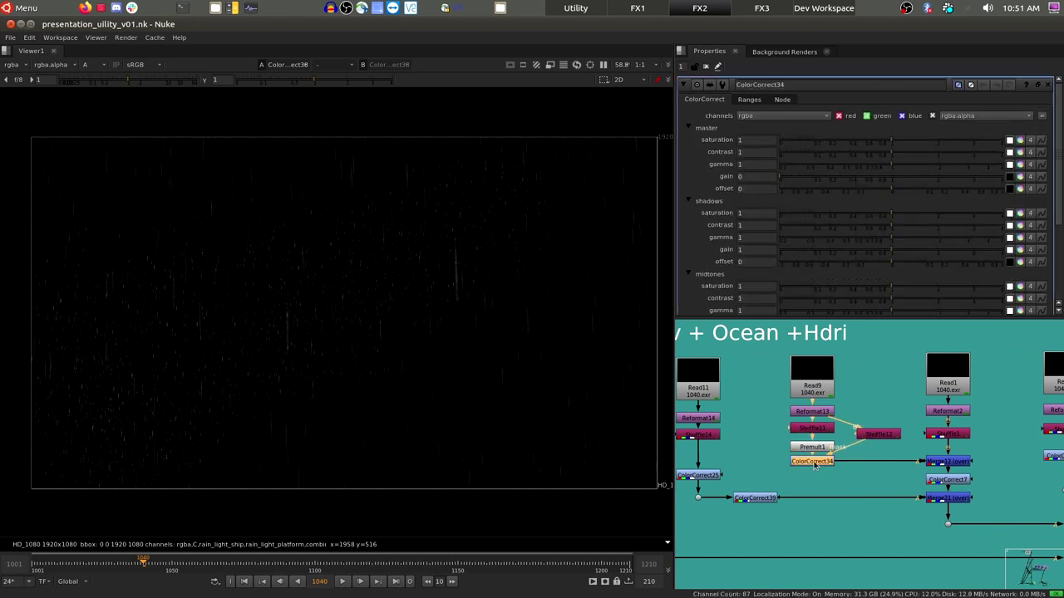
double_click(879, 434)
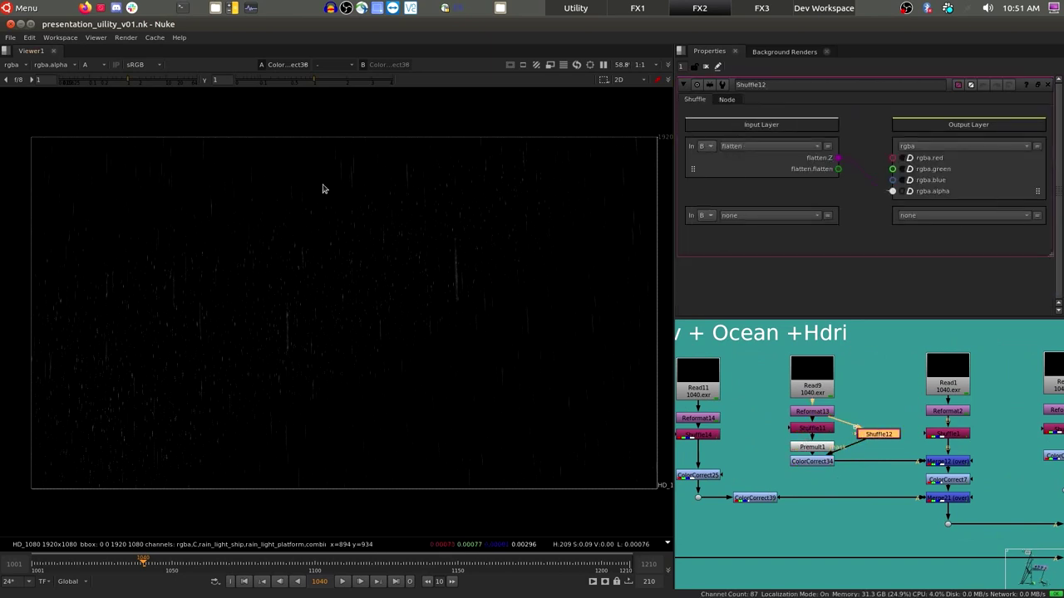
Step: View Shuffle12 and Shuffle11 in the viewer and go to frame 1152
key(1)
click(761, 432)
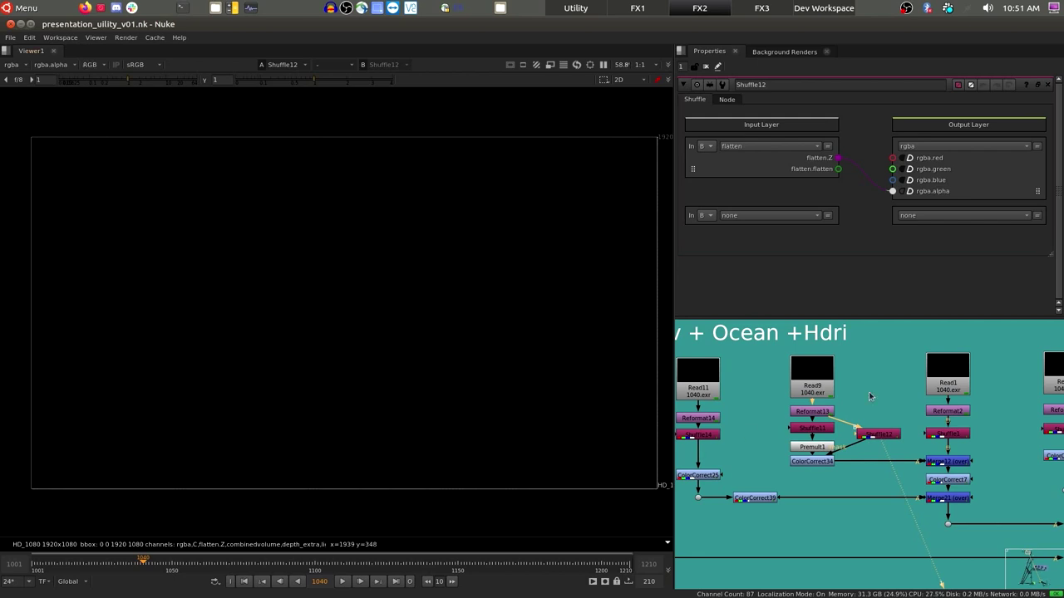
key(Up)
key(Up)
key(Down)
key(Down)
drag(419, 565, 463, 566)
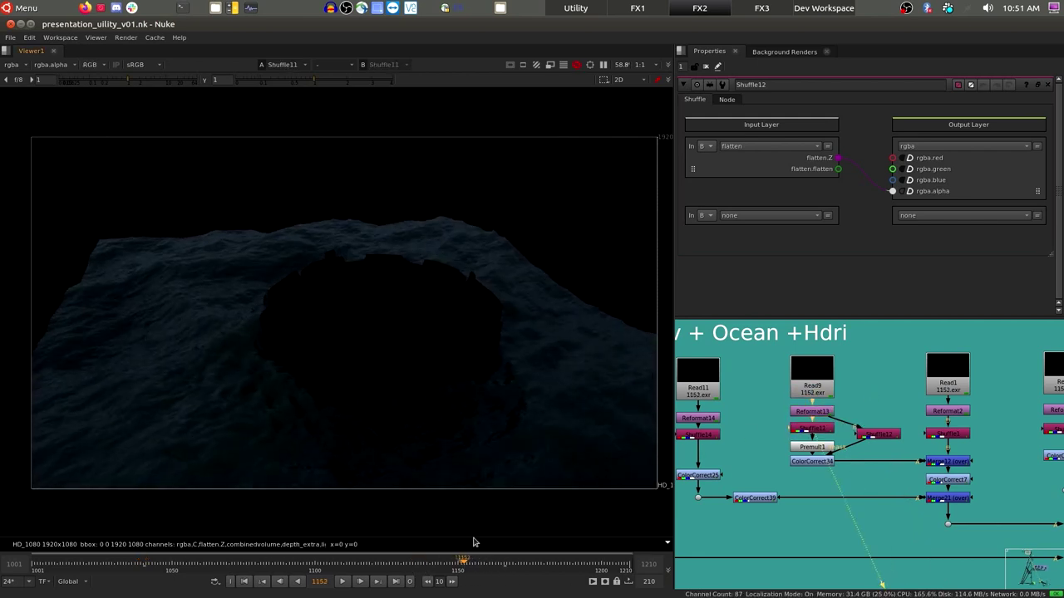
Step: View Shuffle12's flatten mask at frame 1152 and inspect the masked ocean at ColorCorrect34 up close
click(878, 434)
key(1)
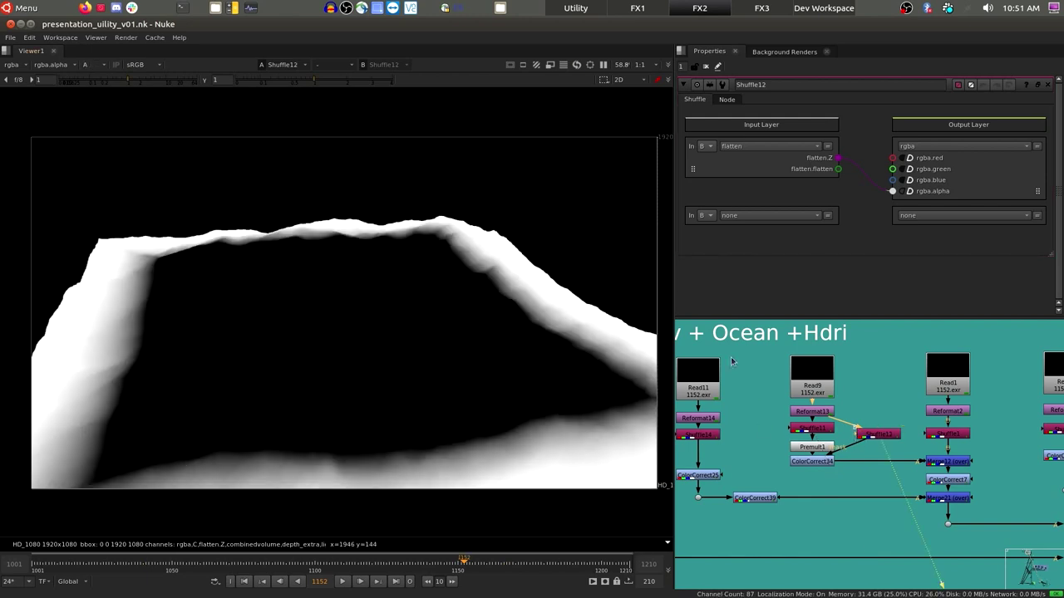
click(817, 463)
key(1)
scroll(608, 311, up, 5)
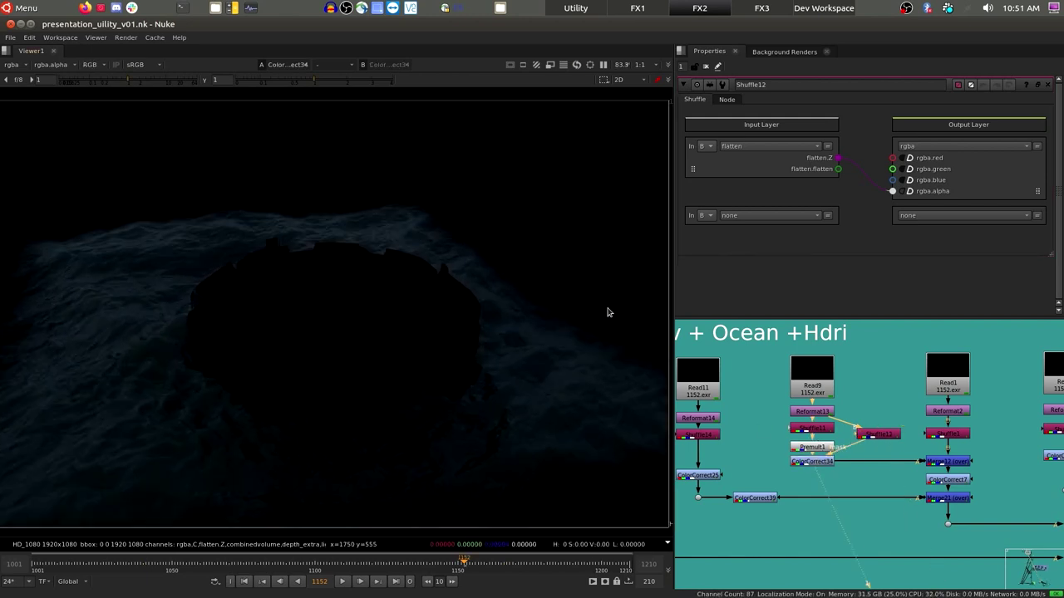
scroll(415, 352, down, 2)
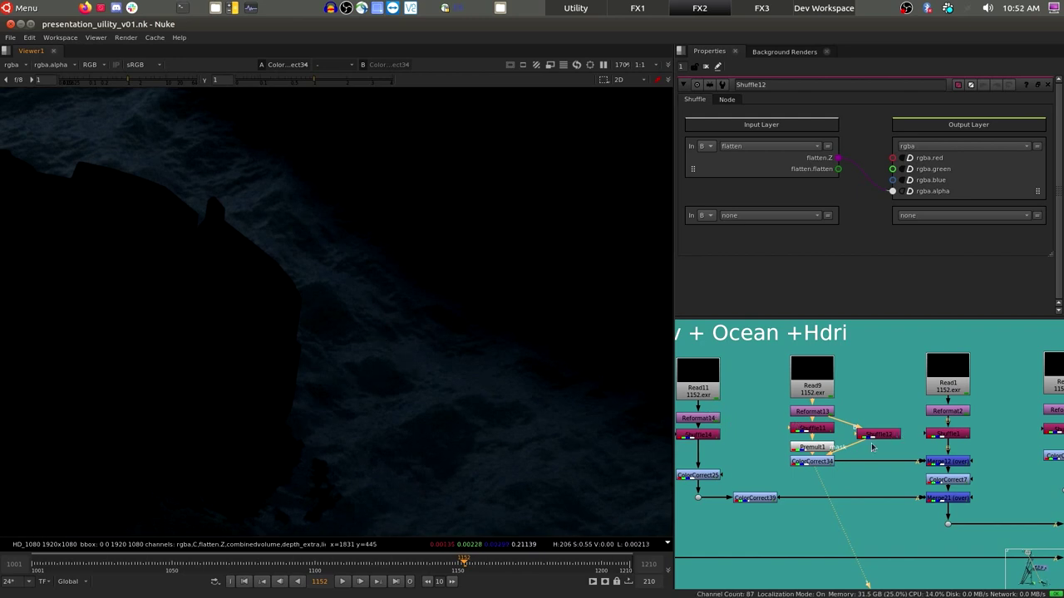
Step: Show the full masked ocean frame at ColorCorrect34 and the merges beneath the Env + Ocean + Hdri branches
scroll(871, 484, down, 4)
scroll(865, 457, up, 5)
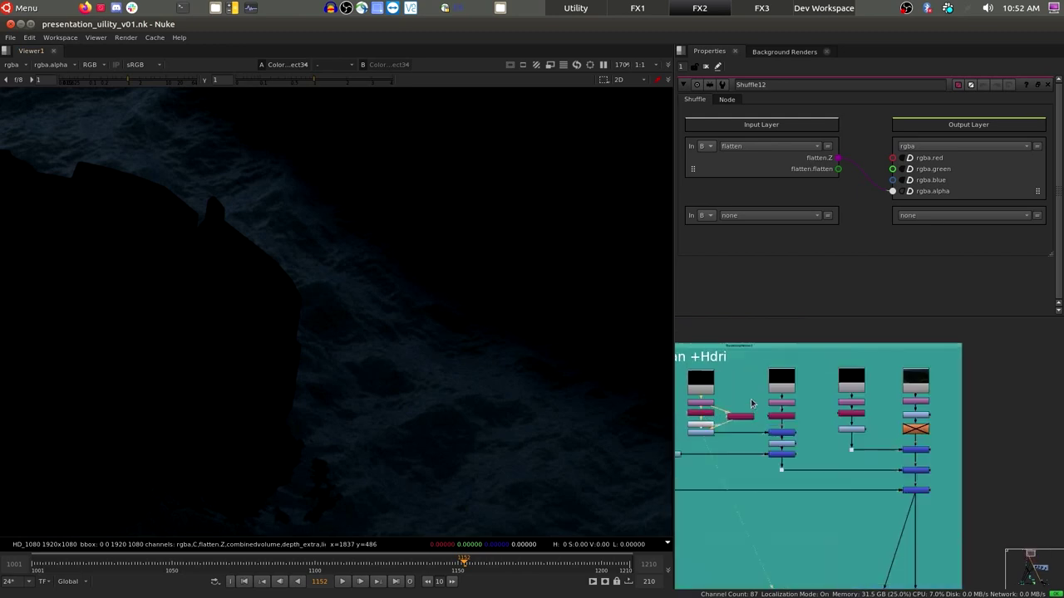
scroll(865, 457, down, 2)
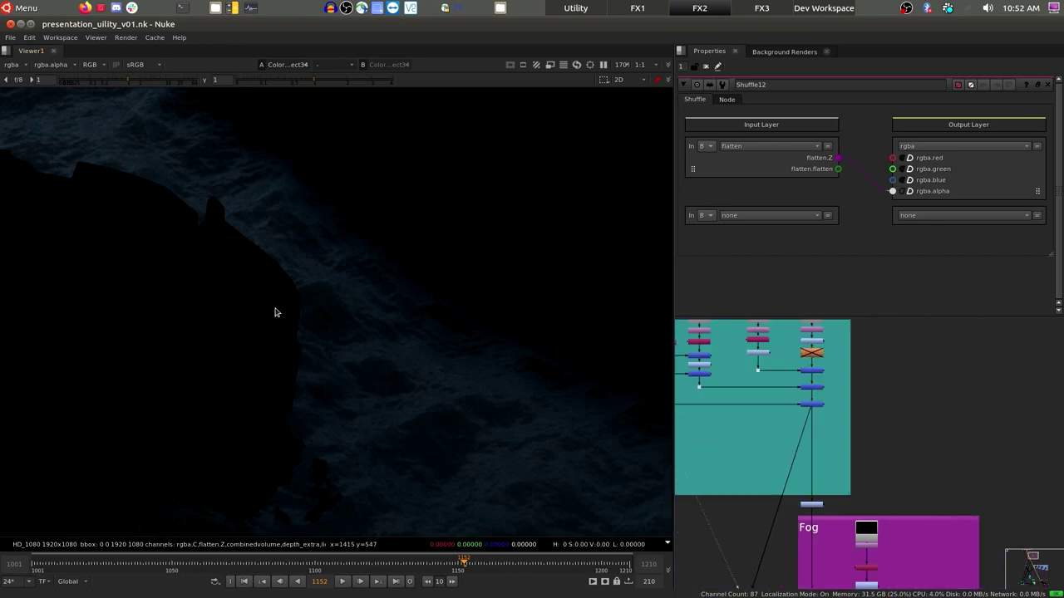
scroll(299, 316, down, 5)
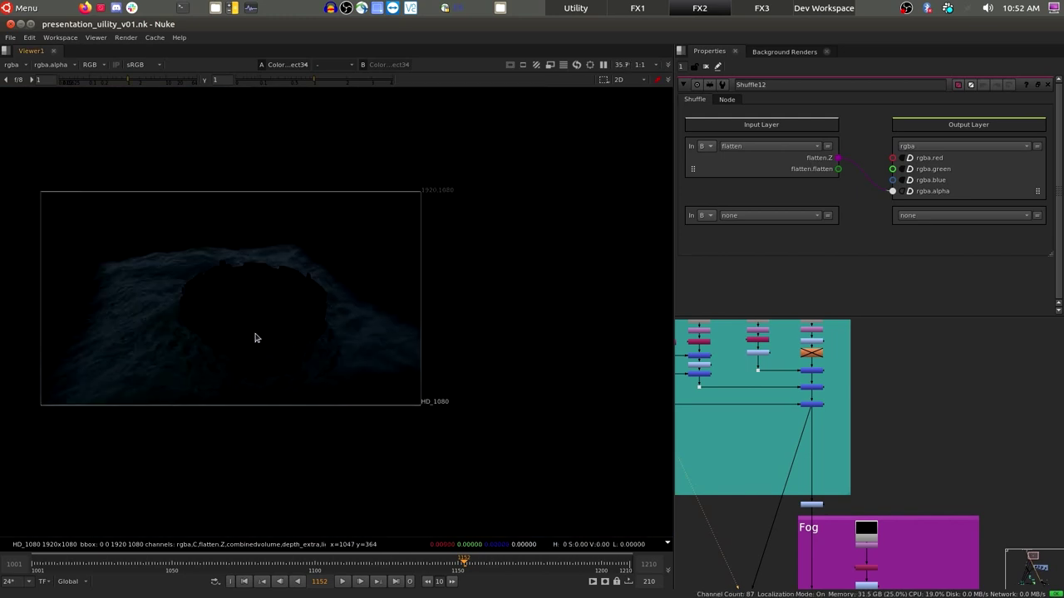
scroll(266, 324, up, 1)
scroll(923, 416, down, 4)
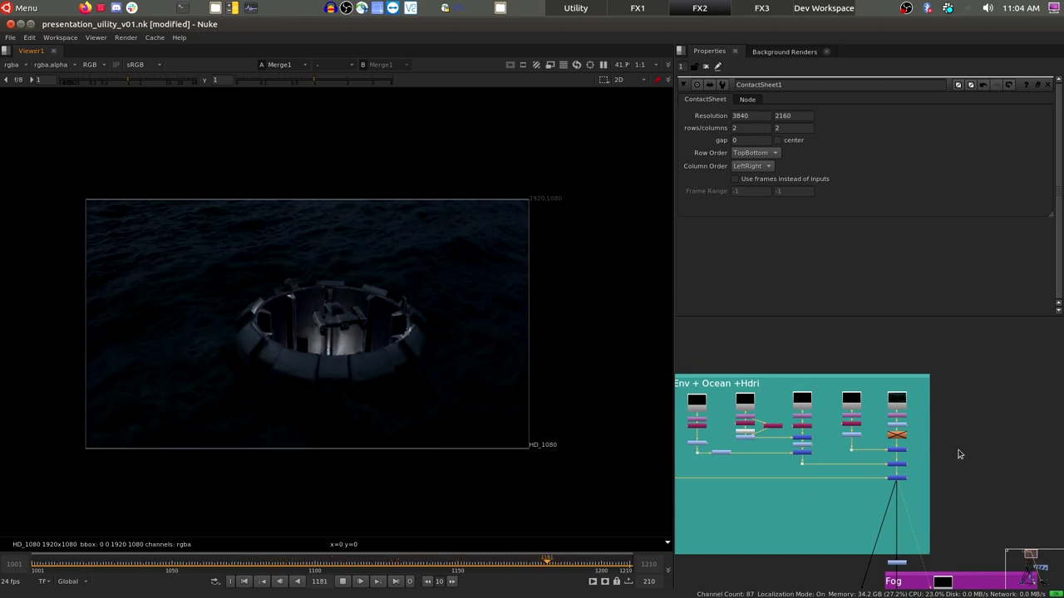
Step: View the Read10 background at ColorCorrect1 and the Read3 branch at ColorCorrect3 and Shuffle5 during playback
scroll(886, 470, up, 5)
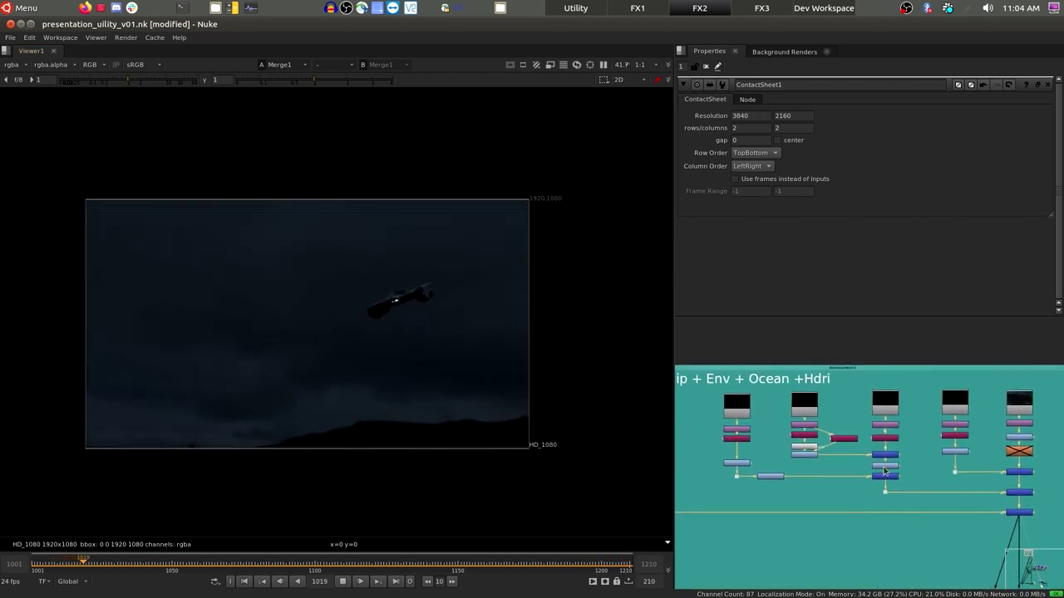
middle_drag(940, 467, 815, 466)
scroll(978, 443, down, 1)
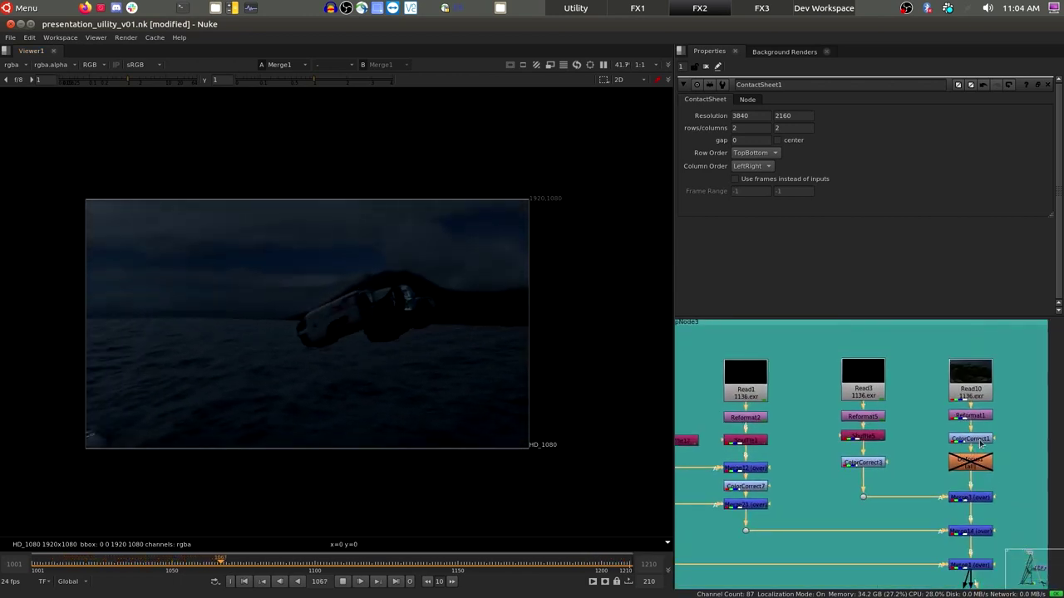
key(1)
click(863, 462)
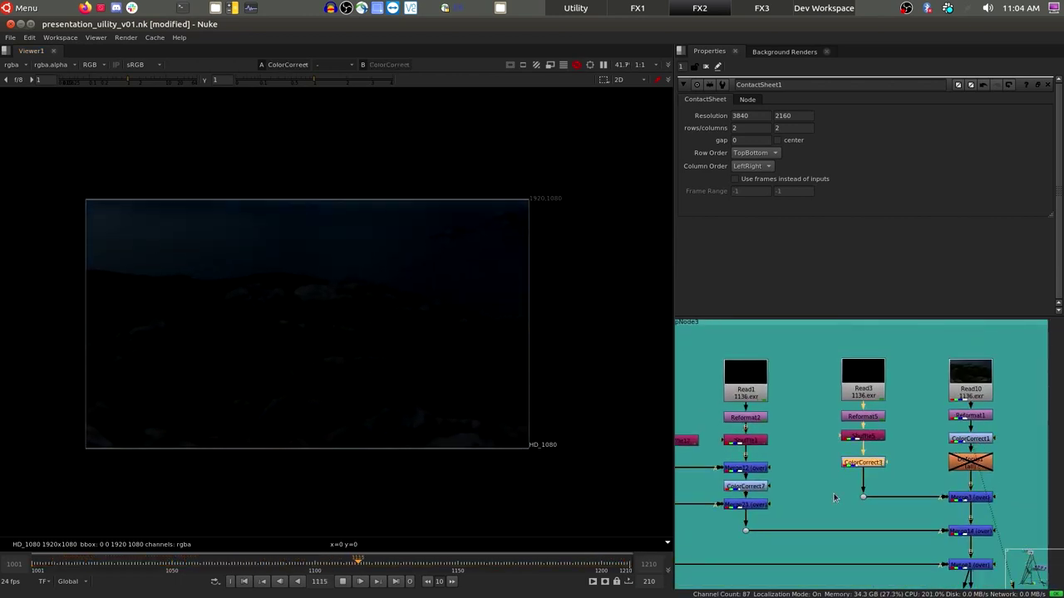
key(1)
middle_drag(798, 504, 955, 477)
middle_drag(1048, 407, 961, 440)
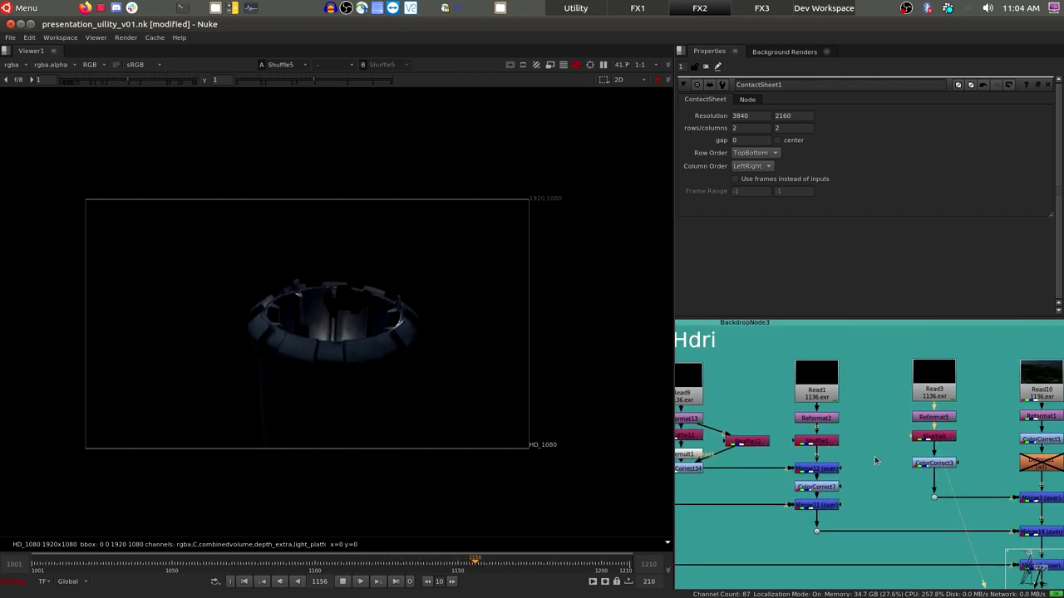
Step: View the Read1 branch at ColorCorrect7 and the neighbouring element at ColorCorrect39 in the viewer
click(816, 486)
key(1)
middle_drag(864, 491, 748, 465)
click(716, 477)
key(1)
scroll(766, 451, down, 2)
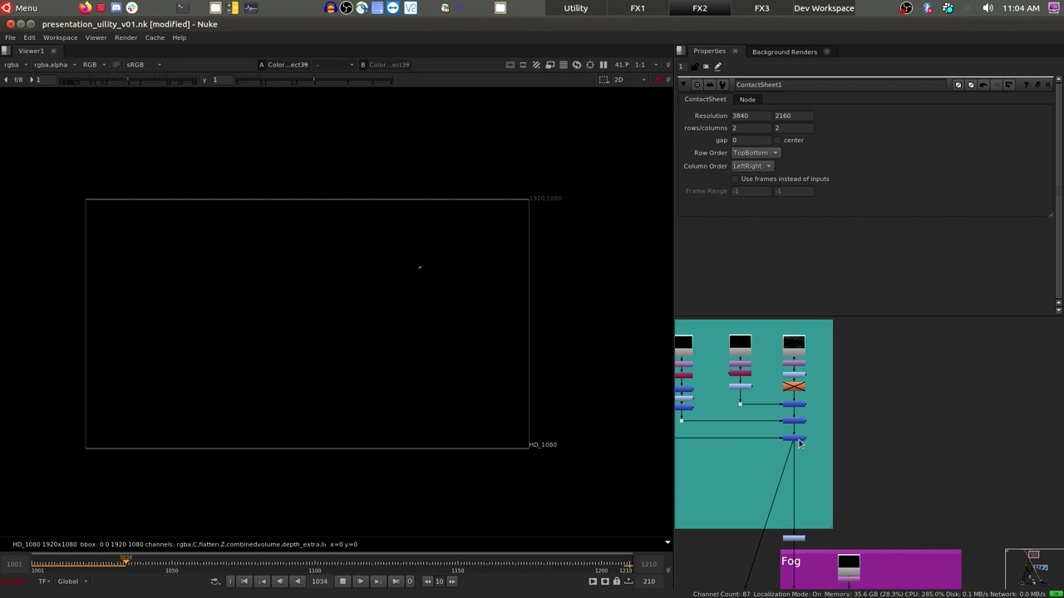
Step: View the combined ocean and environment at Merge1 and the composite with fog at Merge16
click(793, 438)
key(1)
middle_drag(886, 487, 908, 277)
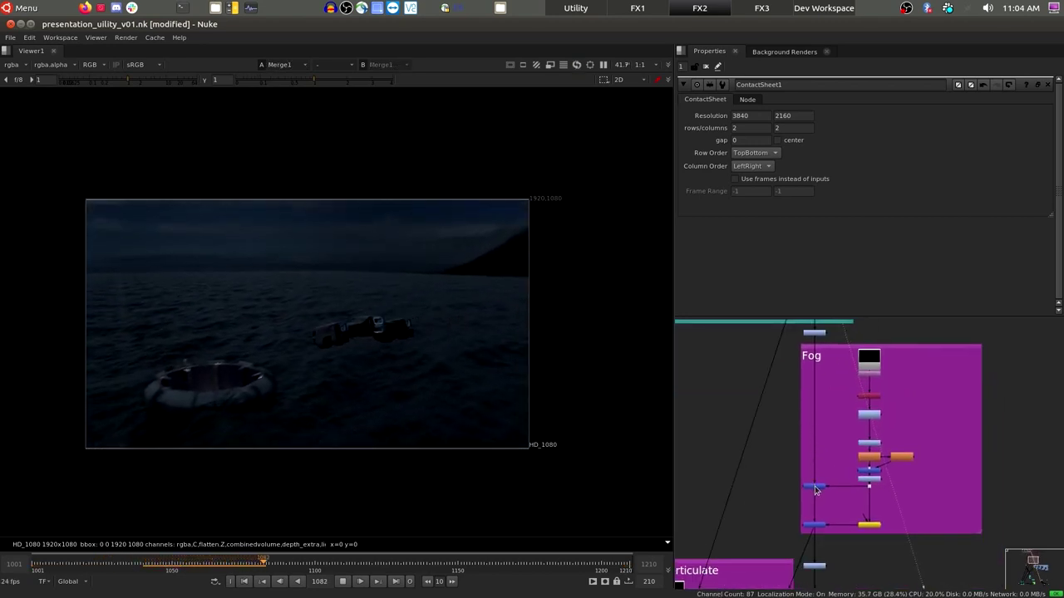
click(816, 490)
key(1)
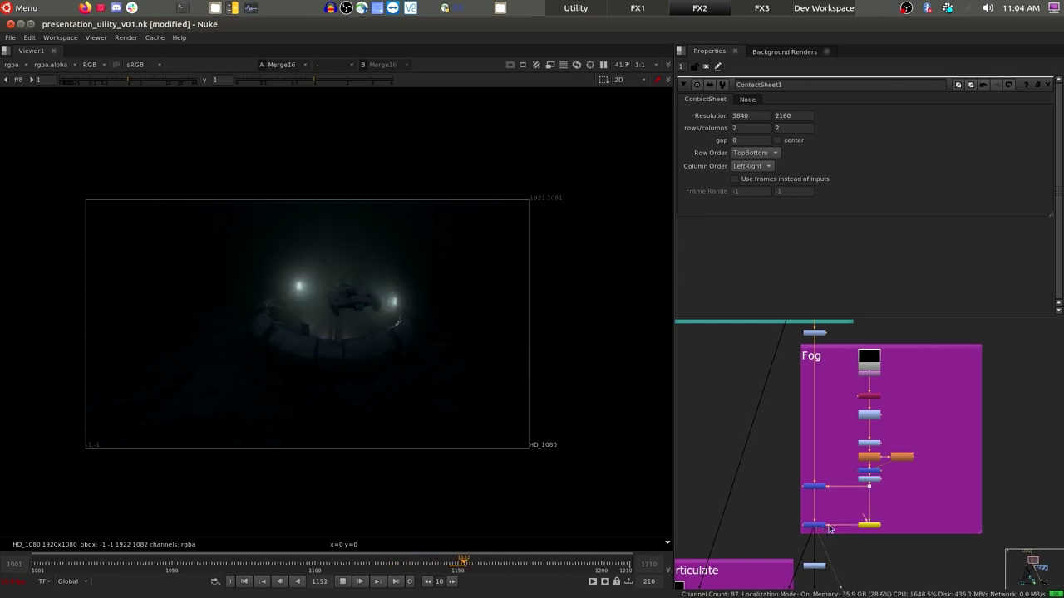
Step: Locate Merge20 beside the Rain backdrop and view its composite enlarged in the viewer
scroll(820, 529, down, 2)
middle_drag(825, 582, 856, 366)
scroll(831, 482, up, 3)
scroll(847, 496, up, 2)
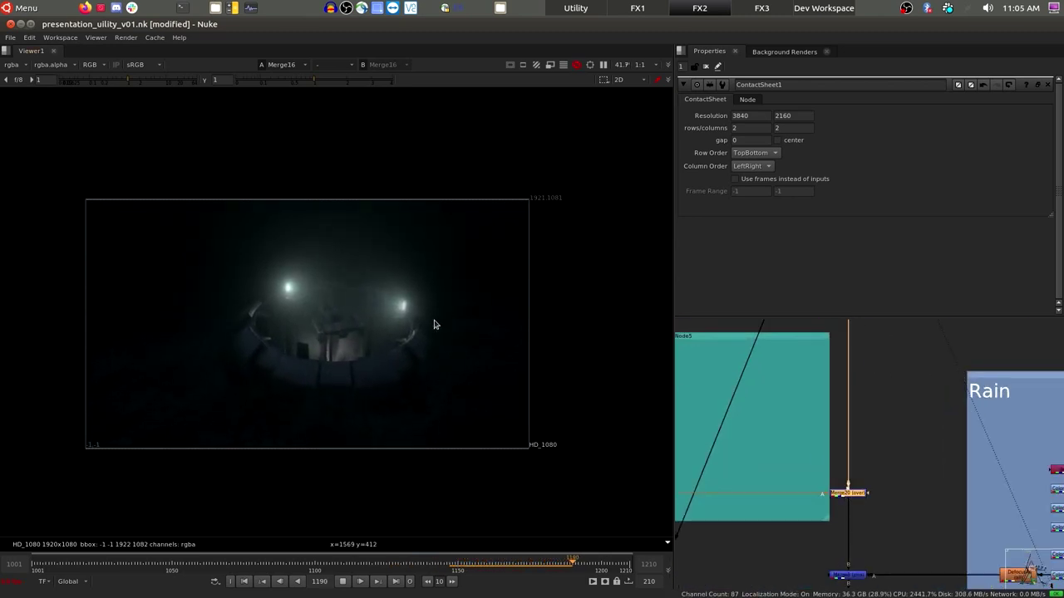
scroll(362, 366, up, 1)
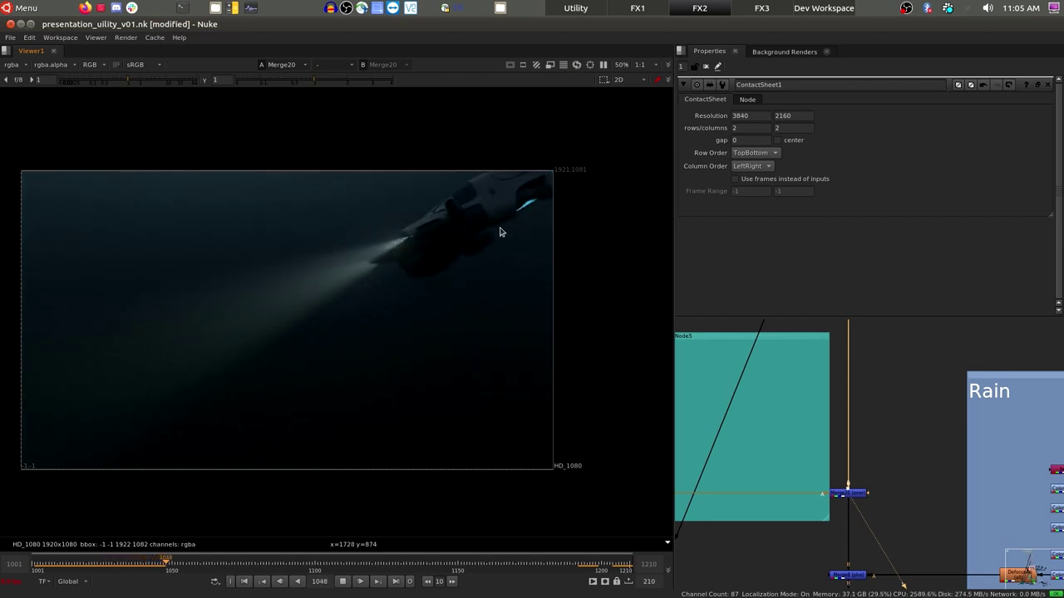
Step: View the glow result at Merge17 and inspect the ship's blue thrusters up close
middle_drag(833, 442, 772, 423)
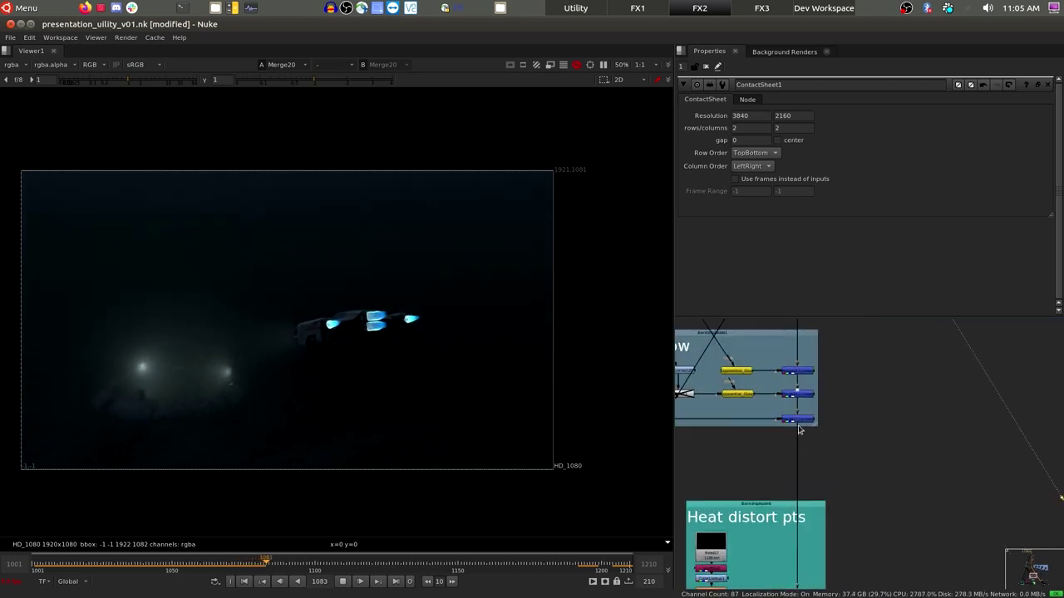
click(772, 423)
key(1)
scroll(363, 296, up, 6)
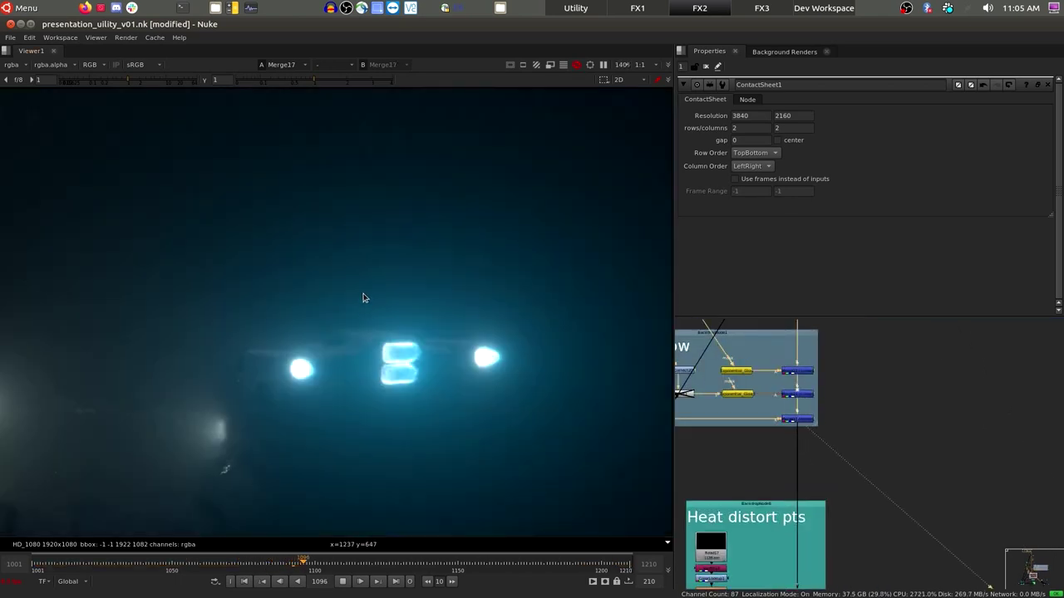
scroll(500, 340, down, 6)
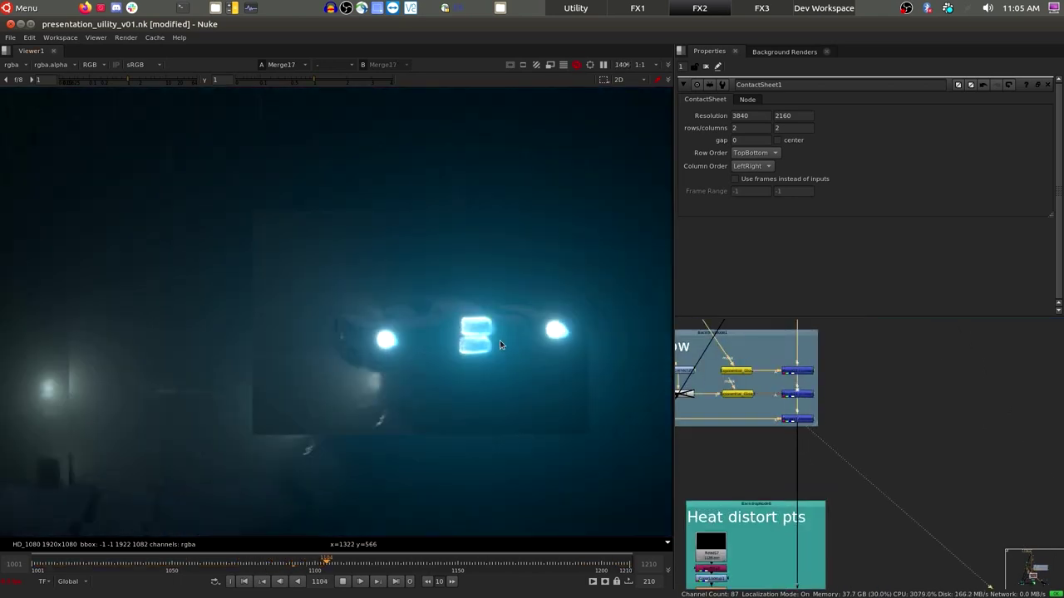
Step: Locate the Heat distort pts backdrop and inspect the distorted thrusters at IDistort1 up close
scroll(873, 475, down, 2)
middle_drag(873, 475, 826, 438)
scroll(826, 439, up, 2)
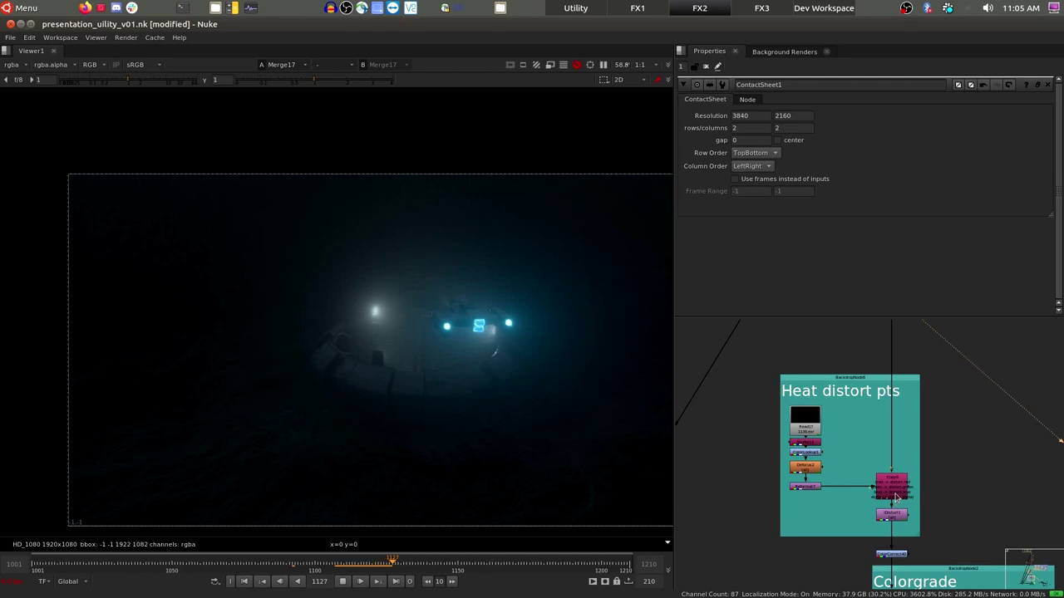
scroll(475, 326, up, 5)
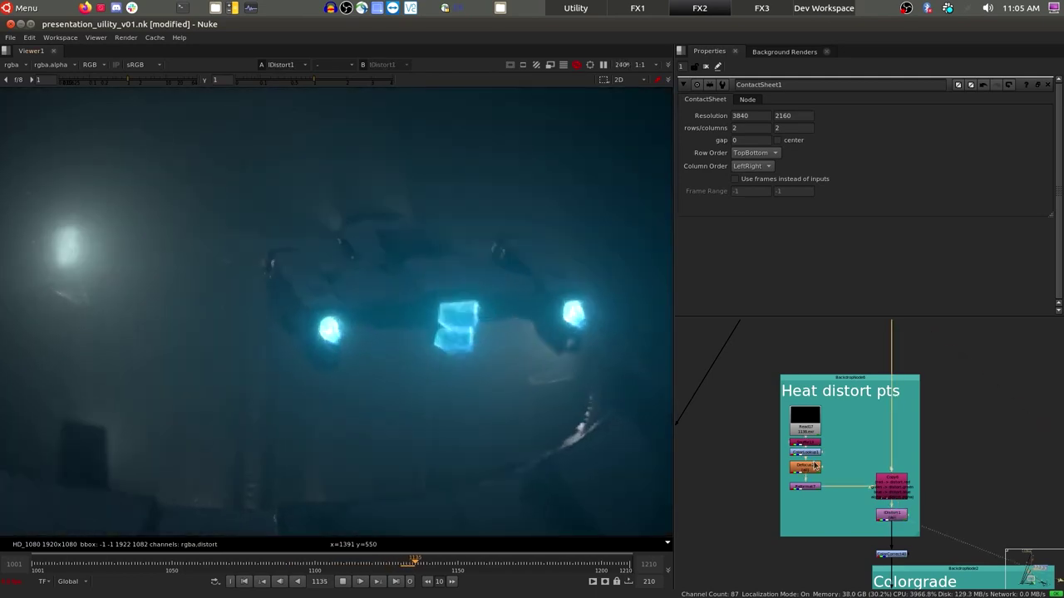
Step: View the heat distort render at its Read node and the distortion points through the ColorLookup below it
click(805, 424)
key(1)
click(805, 451)
key(1)
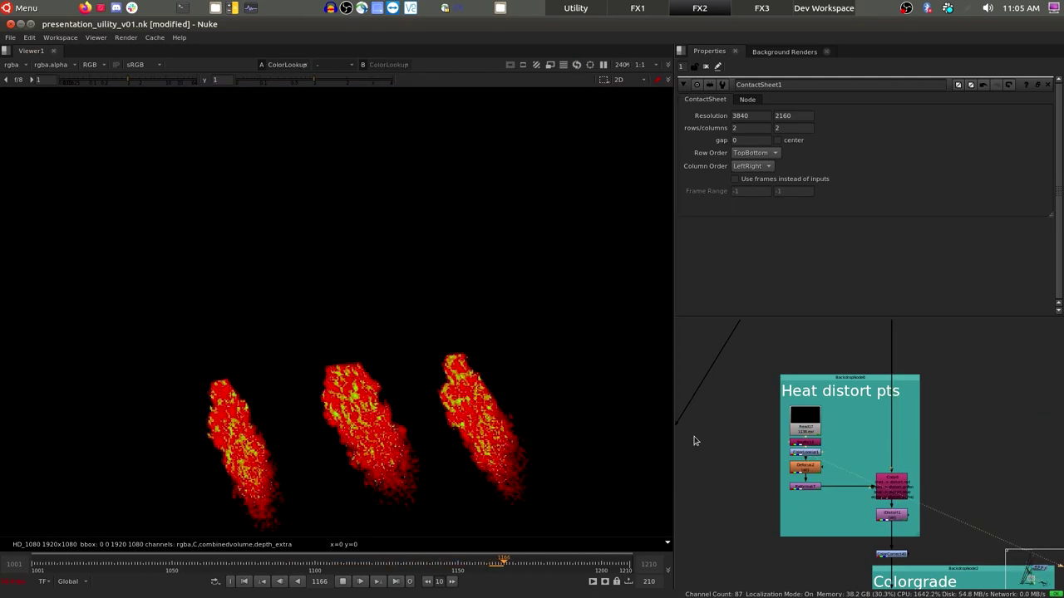
scroll(360, 453, down, 3)
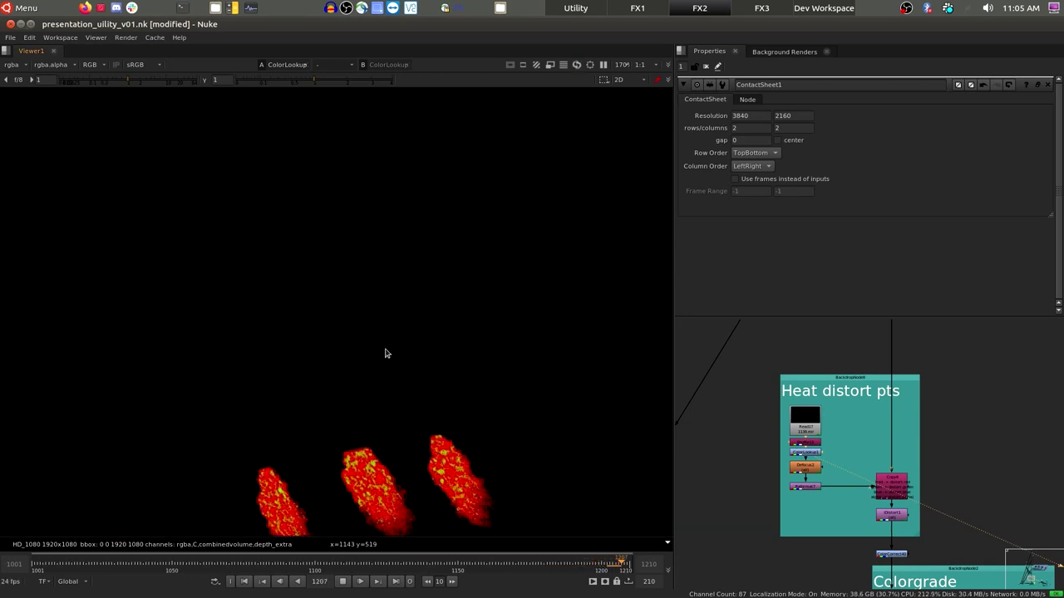
scroll(378, 362, down, 2)
scroll(561, 400, down, 1)
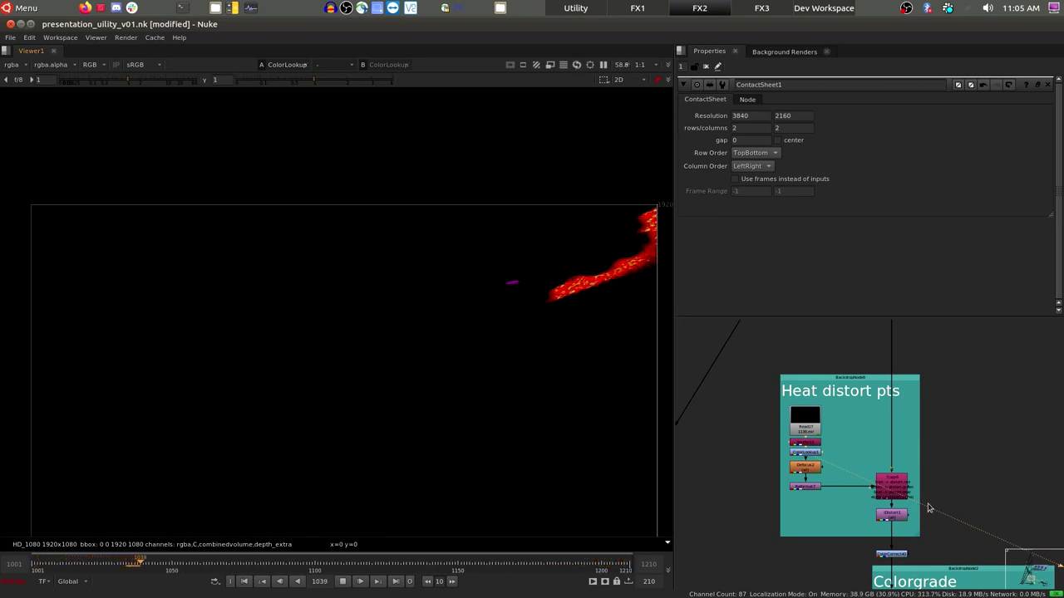
Step: View the heat-distorted composite at IDistort1 and the graded result at Grade7 in the Colorgrade backdrop
click(900, 519)
key(1)
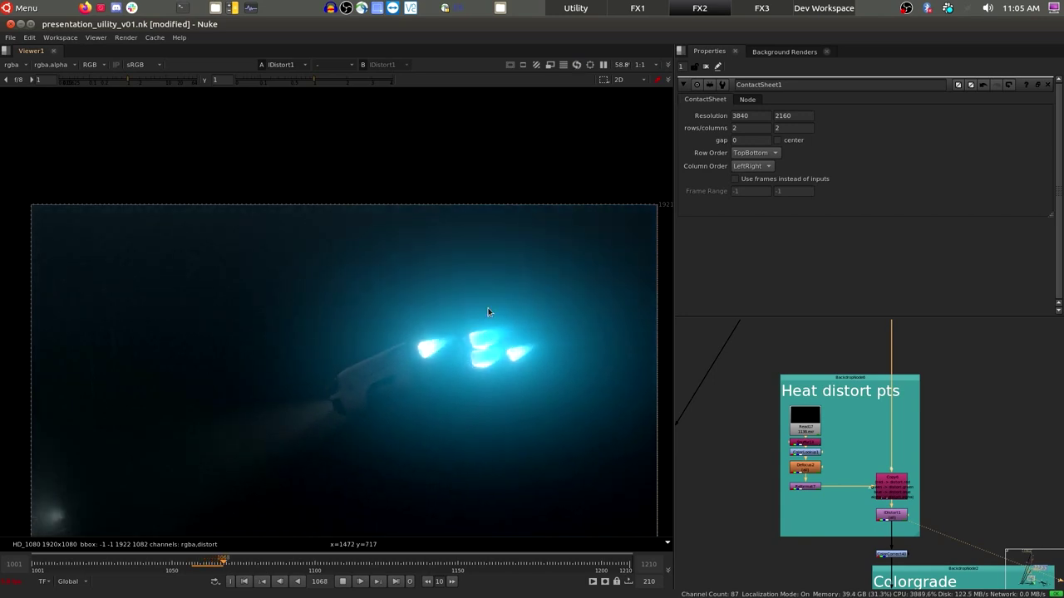
scroll(849, 432, down, 3)
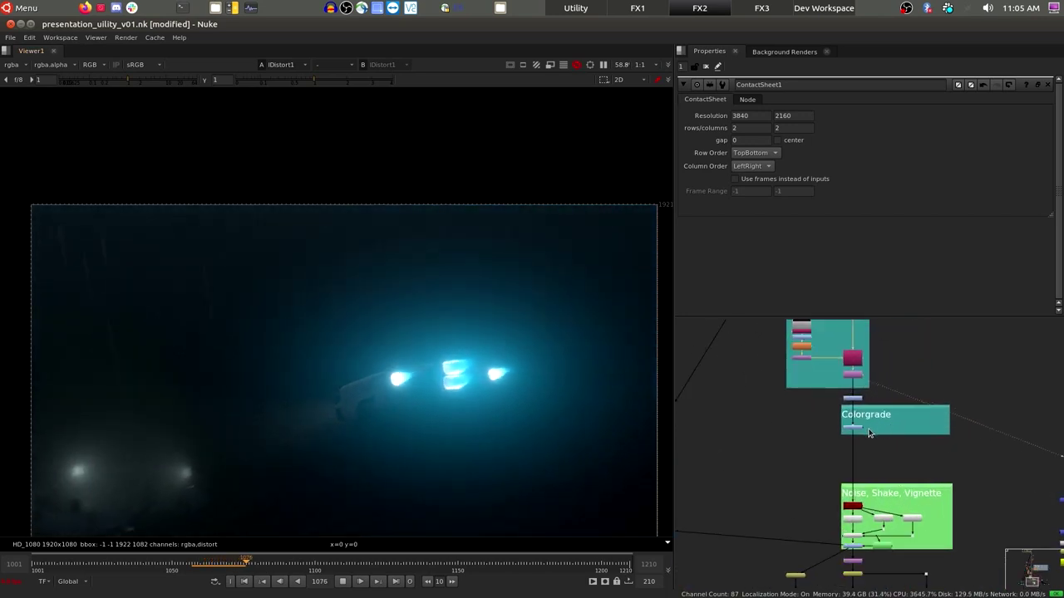
scroll(849, 432, up, 5)
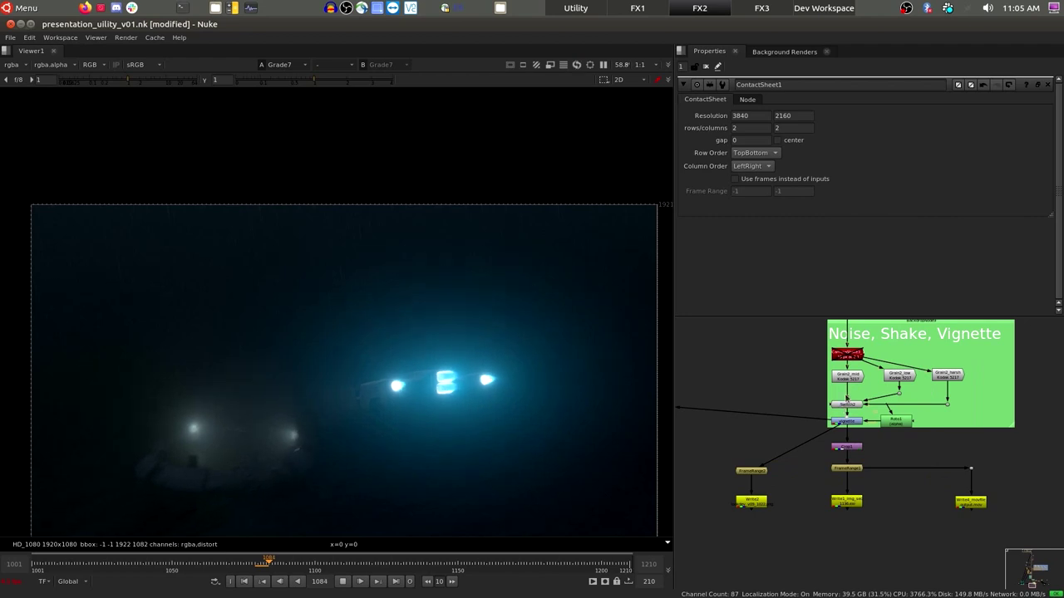
Step: View the composite at the vignette node and the final output at Crop1 as a full frame
click(847, 452)
key(1)
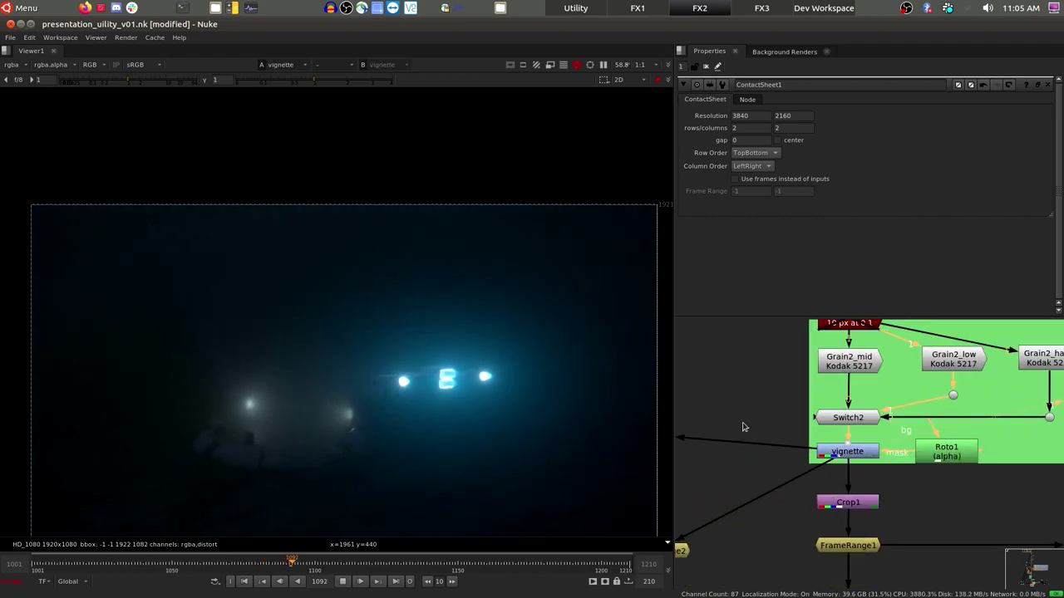
scroll(823, 465, down, 2)
middle_drag(823, 467, 912, 384)
click(931, 403)
key(1)
scroll(501, 346, down, 3)
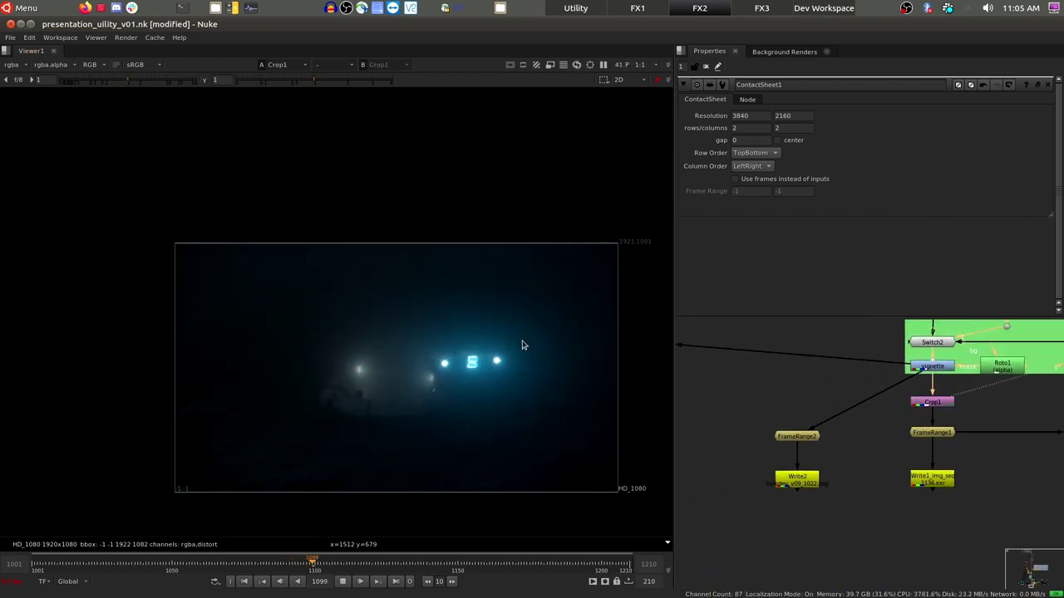
middle_drag(468, 387, 422, 397)
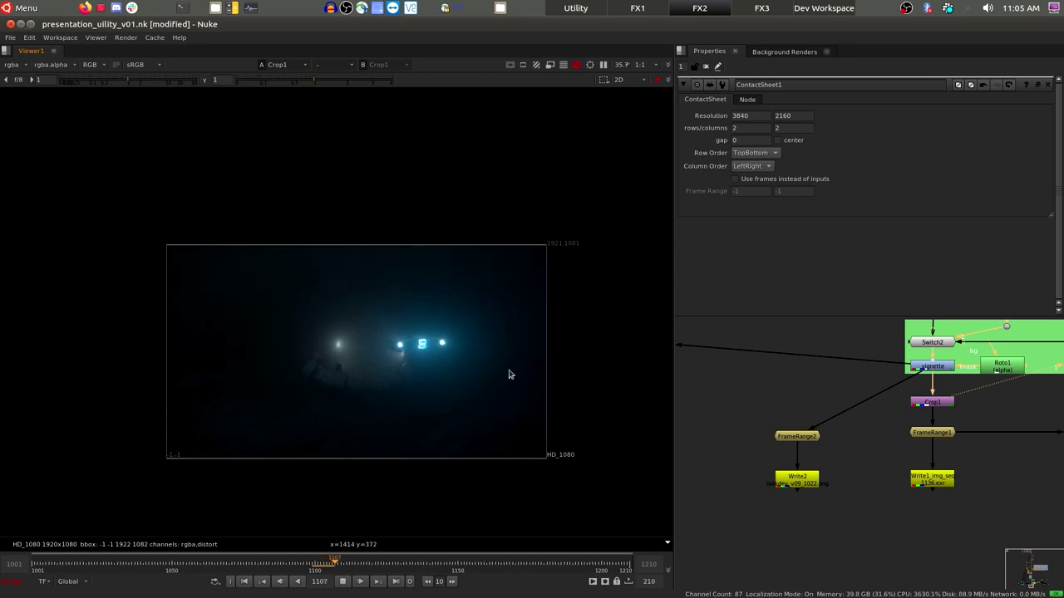
scroll(893, 394, down, 2)
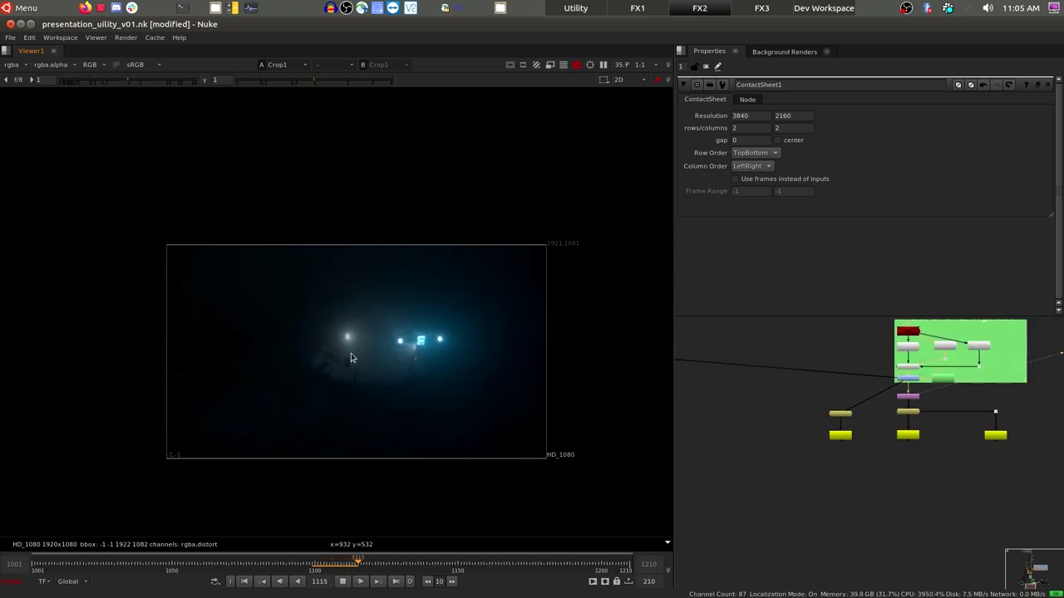